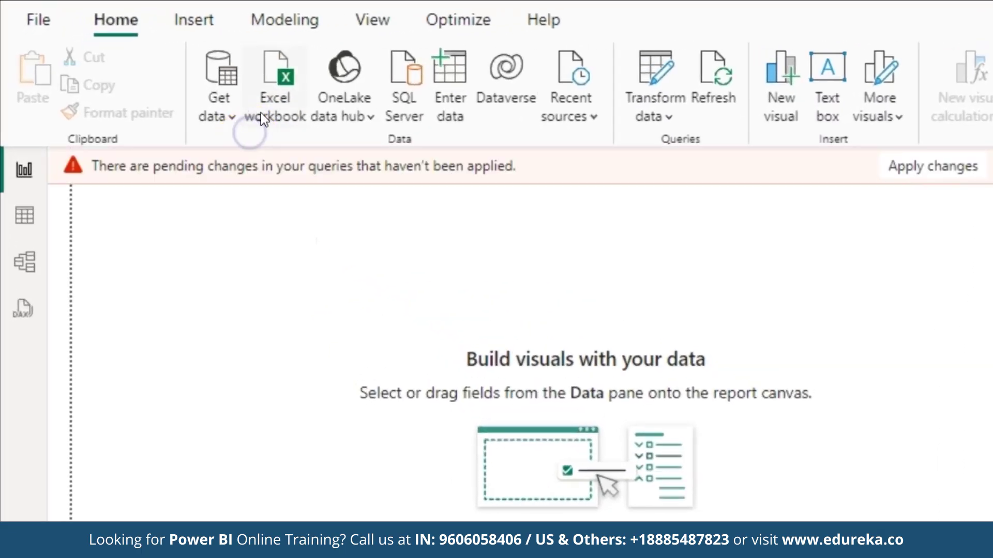
Step: Load the BlinkIT Grocery Data sheet from the BlinkIT Grocery Data (4) workbook, dismiss the pending-changes notice and expand the table's fields
{"action": "left_click", "coordinate": [260, 113]}
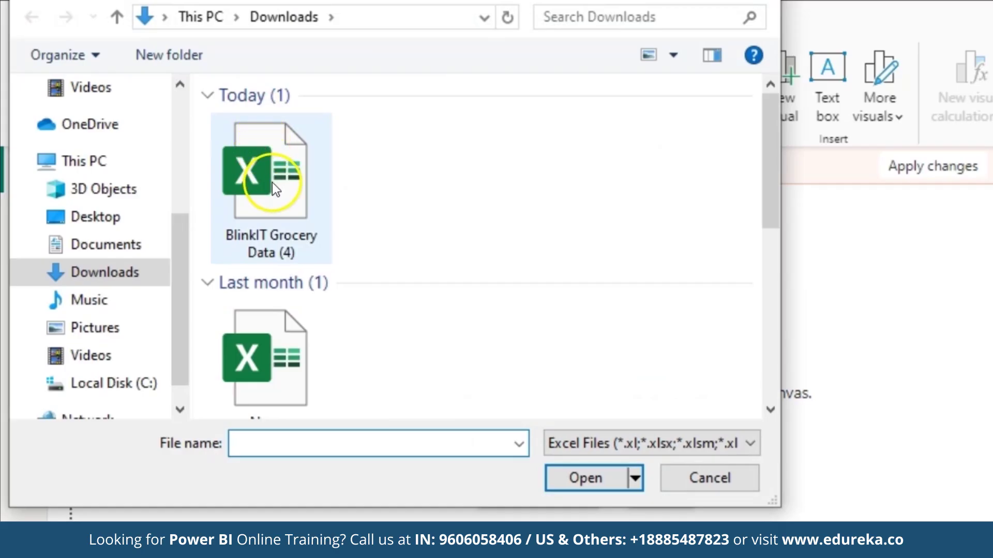
{"action": "left_click", "coordinate": [273, 187]}
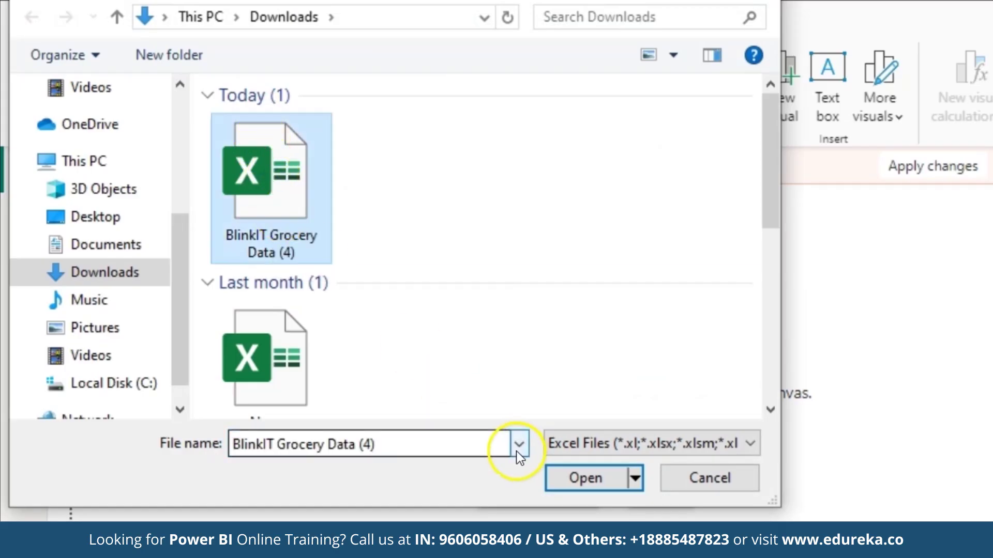
{"action": "left_click", "coordinate": [590, 486]}
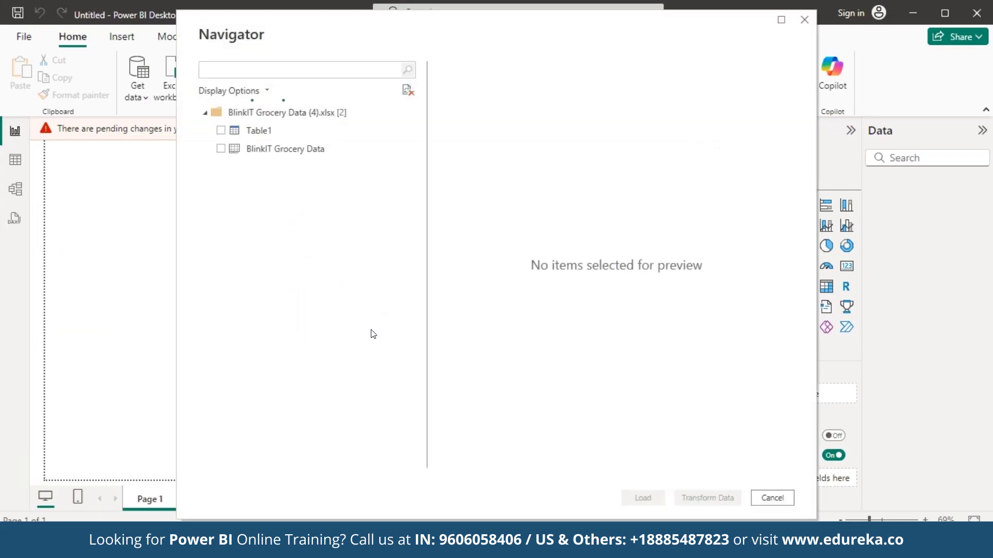
{"action": "left_click", "coordinate": [221, 149]}
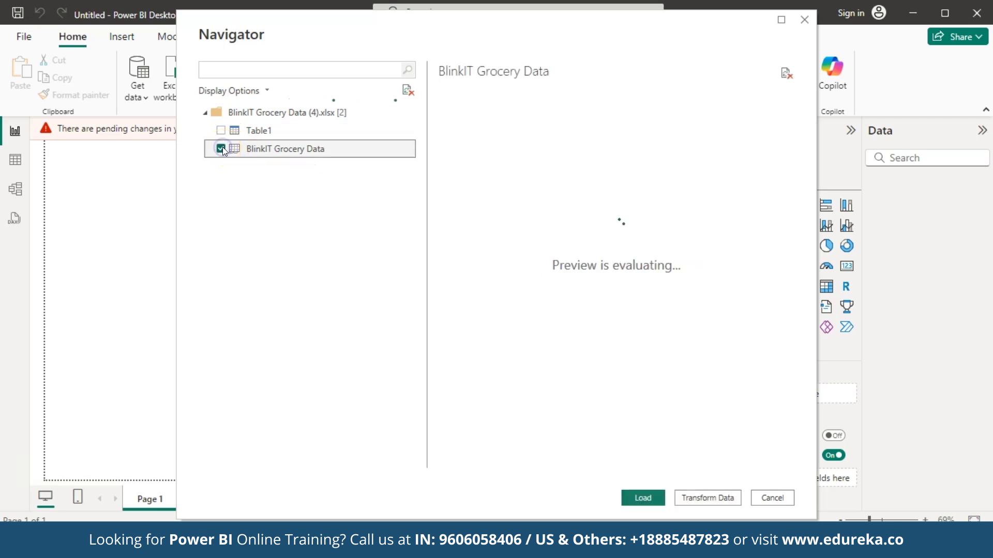
{"action": "left_click", "coordinate": [637, 497]}
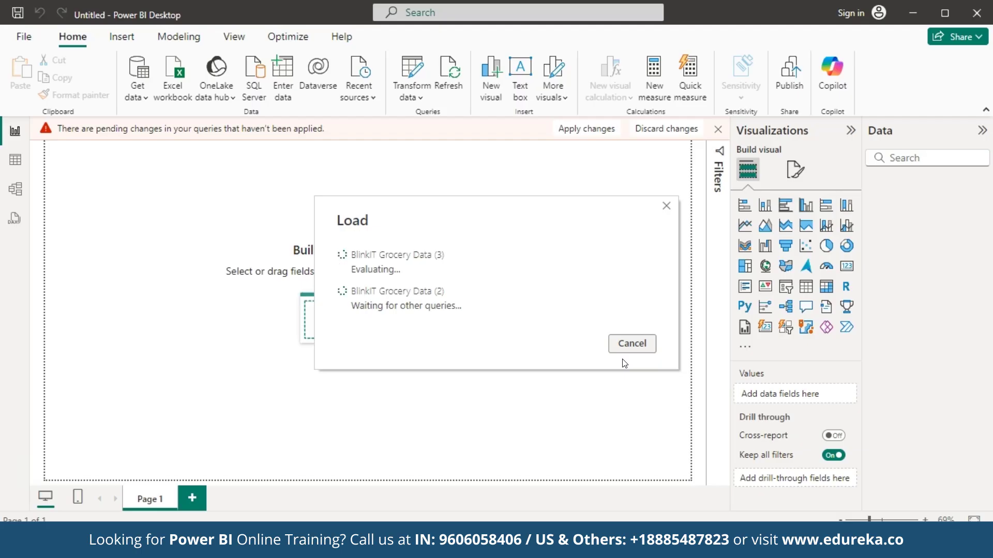
{"action": "left_click", "coordinate": [720, 130]}
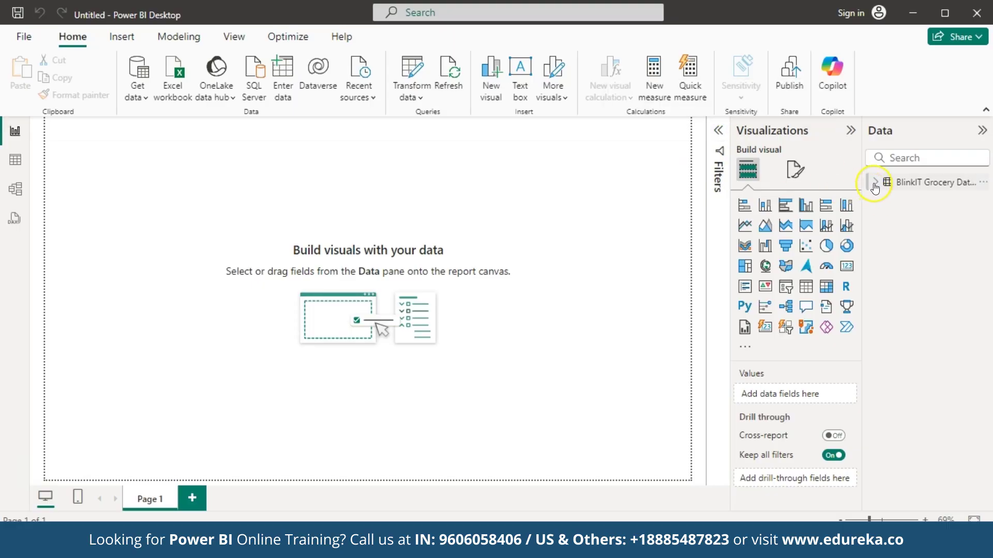
{"action": "left_click", "coordinate": [875, 185]}
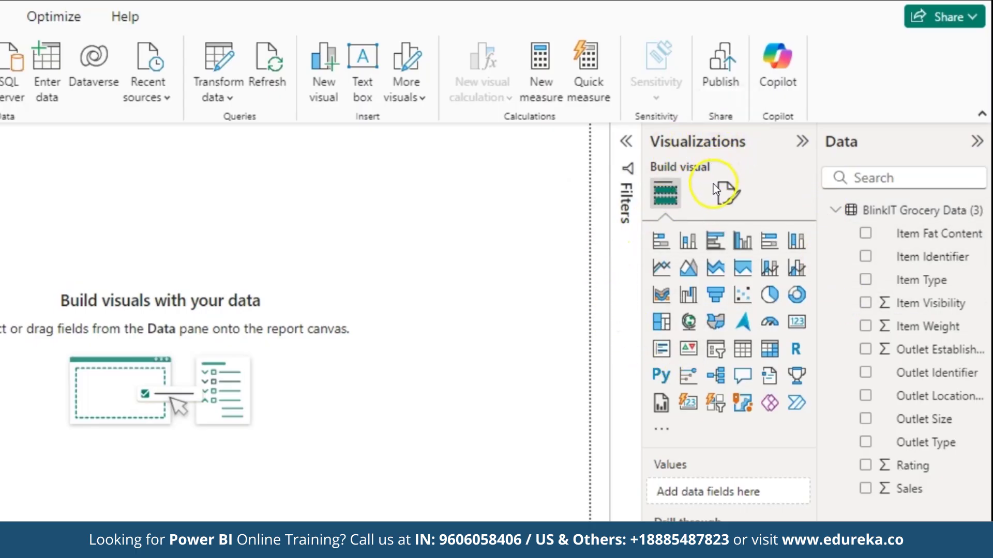
Step: Add an empty KPI visual to the report page, enlarge it and place it near the middle
{"action": "left_click", "coordinate": [690, 351]}
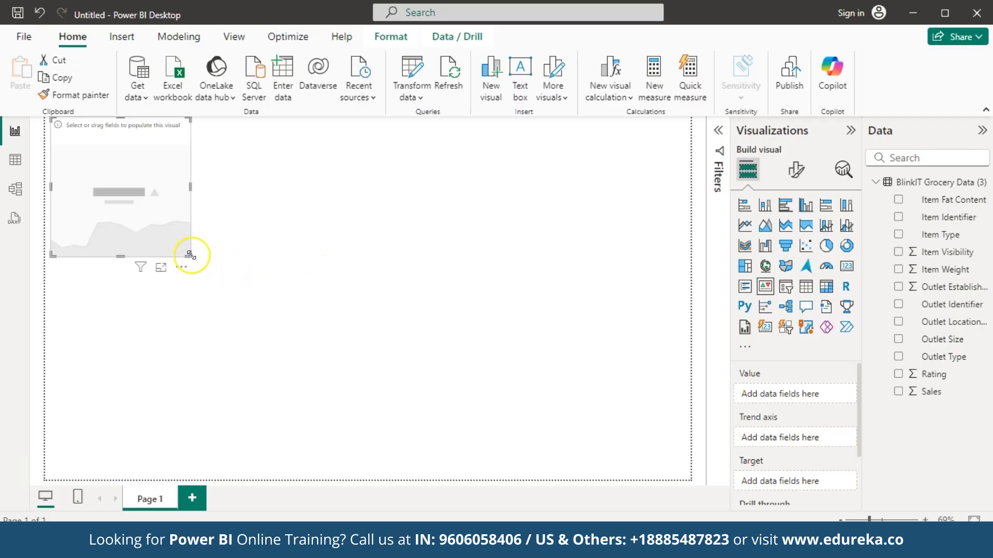
{"action": "left_click_drag", "start_coordinate": [192, 248], "coordinate": [357, 286]}
{"action": "mouse_move", "coordinate": [859, 382]}
{"action": "left_mouse_down"}
{"action": "mouse_move", "coordinate": [859, 407]}
{"action": "mouse_move", "coordinate": [858, 379]}
{"action": "left_mouse_up"}
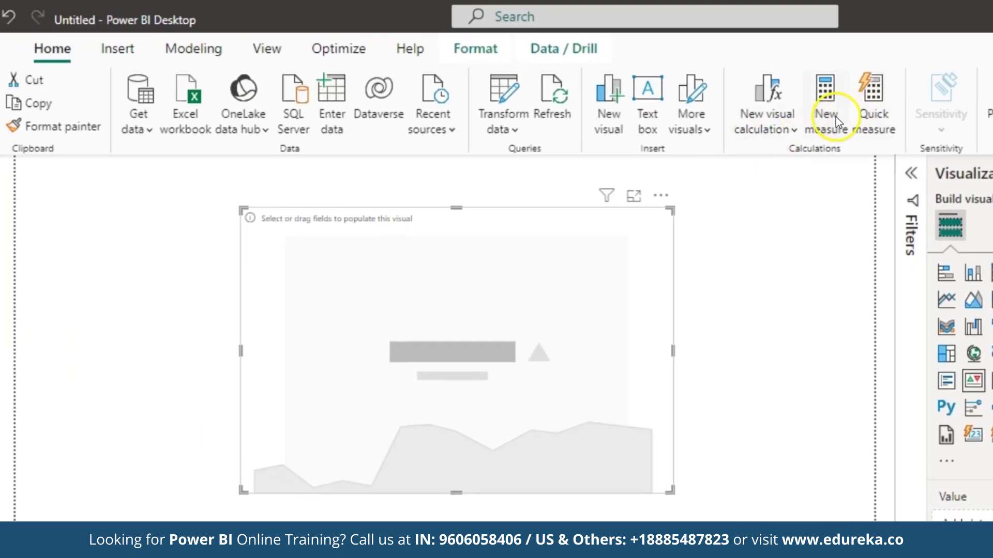
Step: Create a measure defined as Total Sales = SUM('BlinkIT Grocery Data (3)'[Sales])
{"action": "left_click", "coordinate": [835, 117]}
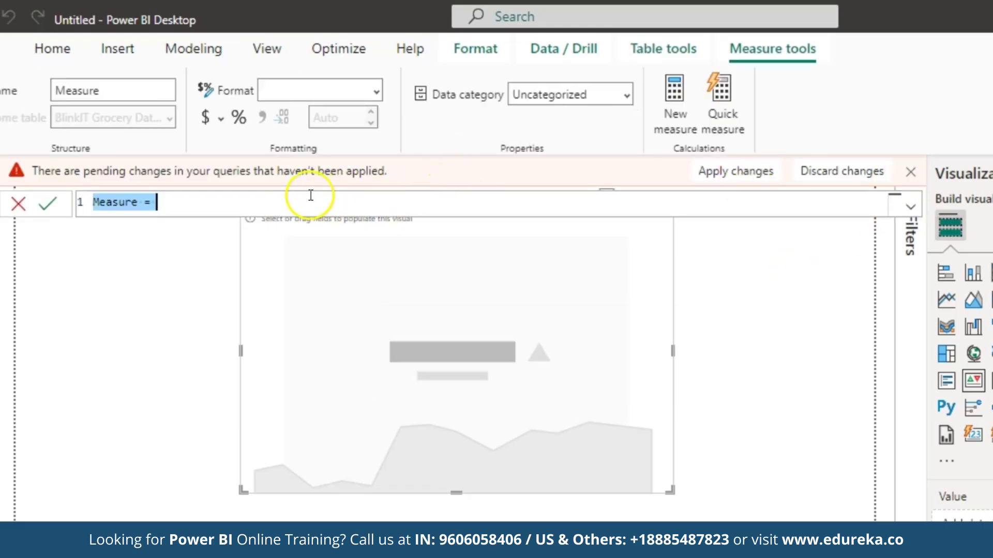
{"action": "left_click", "coordinate": [139, 202]}
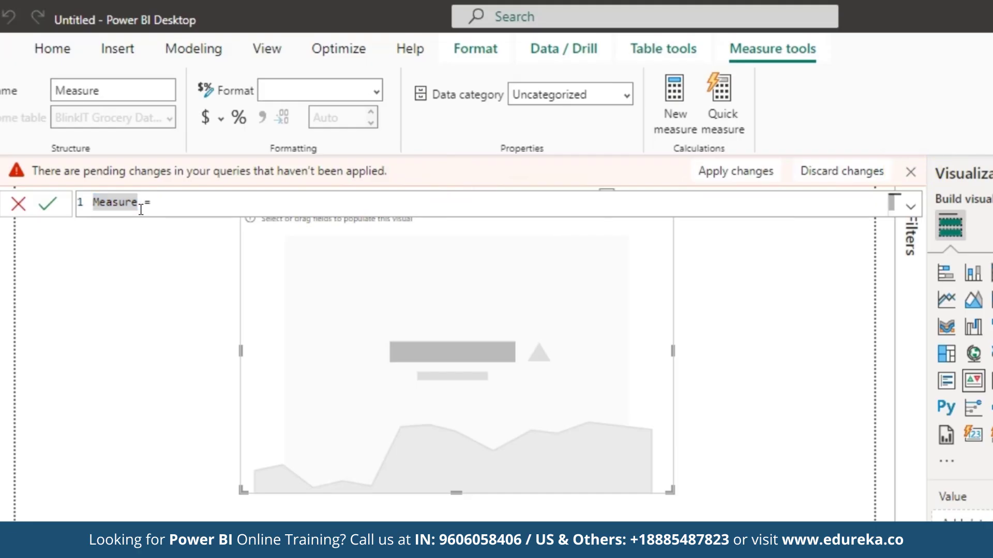
{"action": "key", "text": "BackSpace"}
{"action": "key", "text": "BackSpace"}
{"action": "key", "text": "BackSpace"}
{"action": "key", "text": "BackSpace"}
{"action": "key", "text": "BackSpace"}
{"action": "key", "text": "BackSpace"}
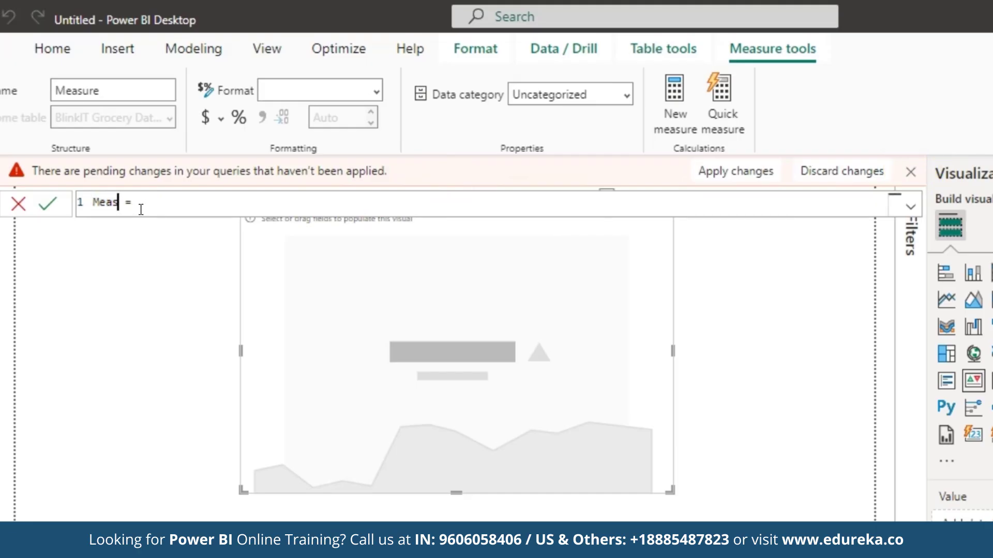
{"action": "key", "text": "BackSpace"}
{"action": "type", "text": "Total Sales"}
{"action": "type", "text": "SUM('BlinkIT Grocery Data (3)'[Sales])"}
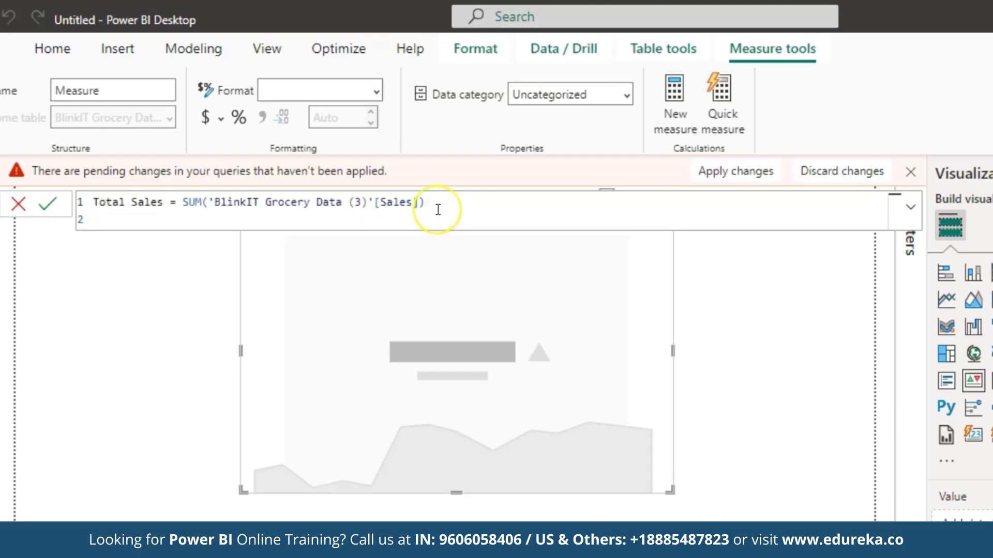
{"action": "left_click", "coordinate": [51, 211]}
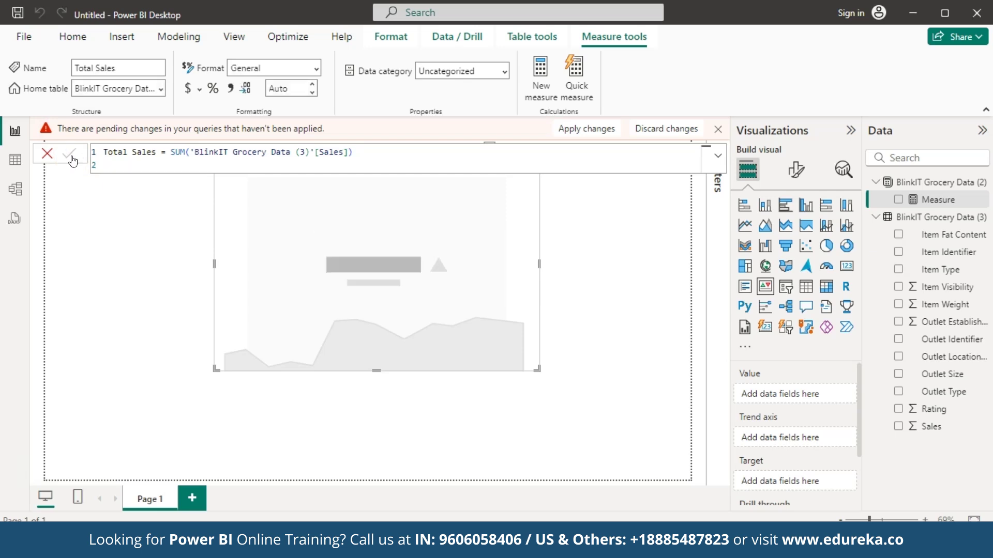
{"action": "left_click", "coordinate": [71, 161]}
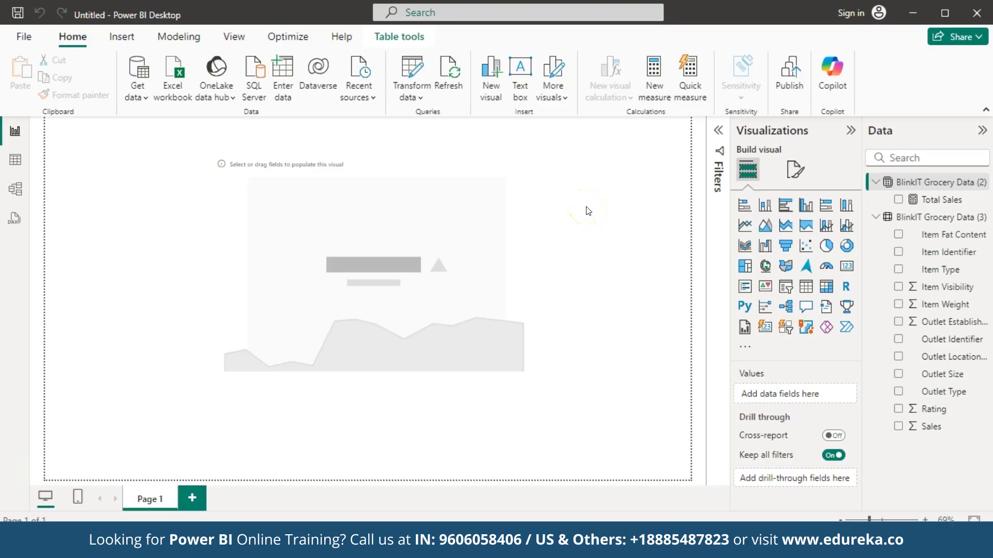
Step: Create a second measure defined as Sales Target = 50000
{"action": "left_click", "coordinate": [656, 97]}
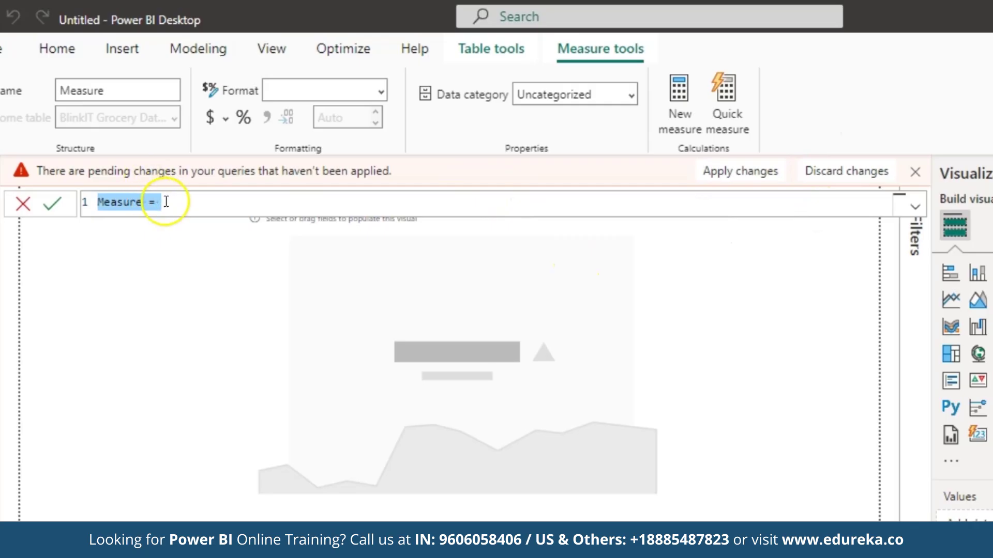
{"action": "key", "text": "BackSpace"}
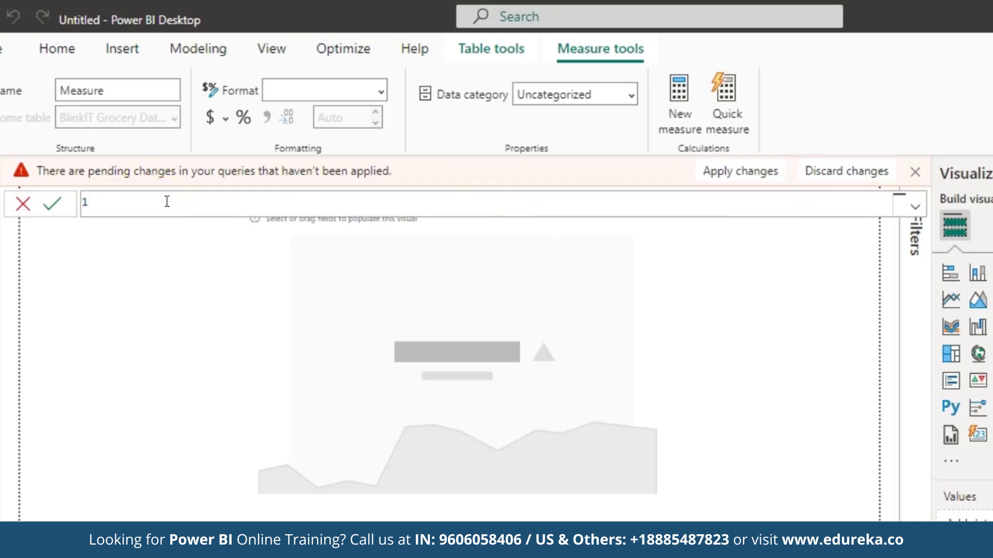
{"action": "type", "text": "Sales Target = 50000"}
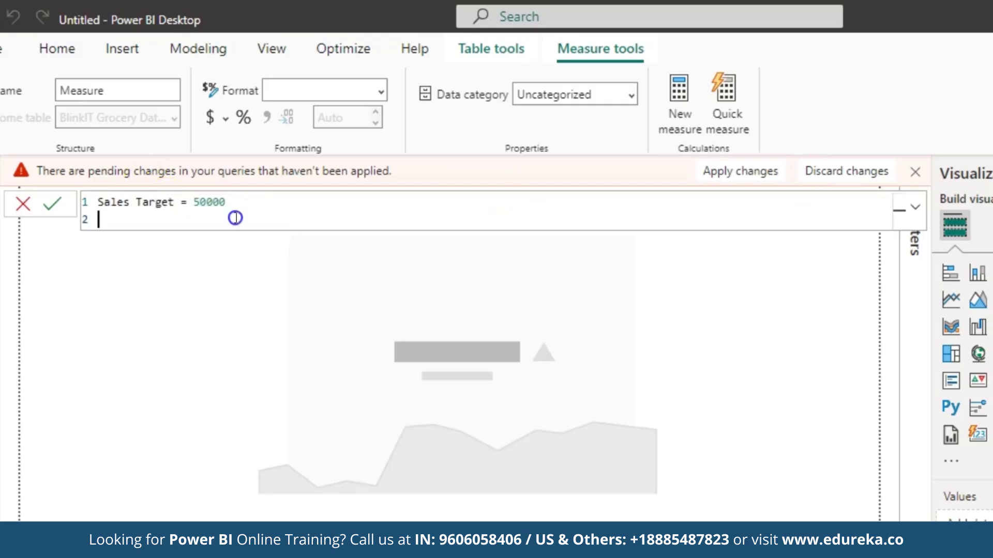
{"action": "left_click", "coordinate": [89, 203]}
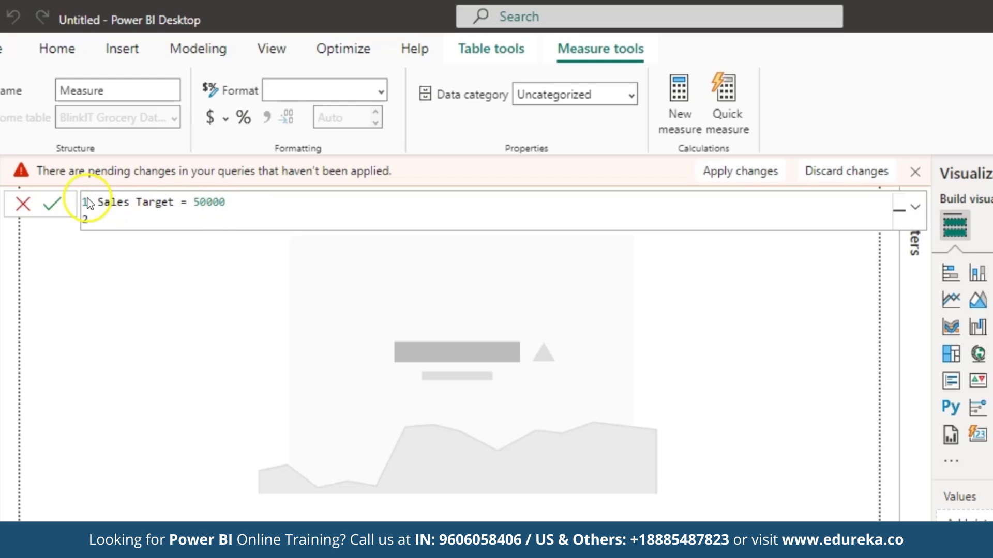
{"action": "left_click", "coordinate": [55, 206]}
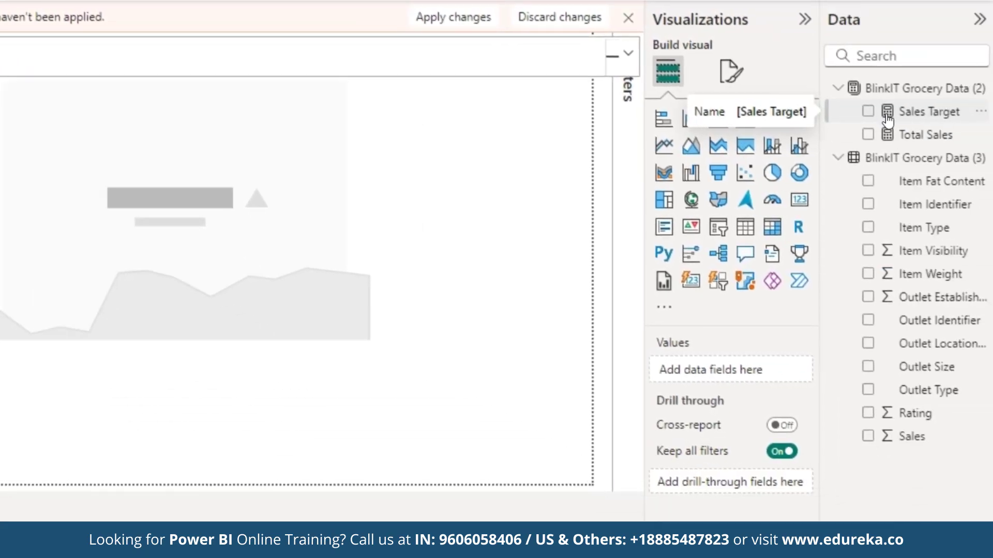
Step: Assign Total Sales as the KPI's value, Outlet Establishment Year as its trend axis and Sales Target as its target
{"action": "left_click", "coordinate": [450, 217]}
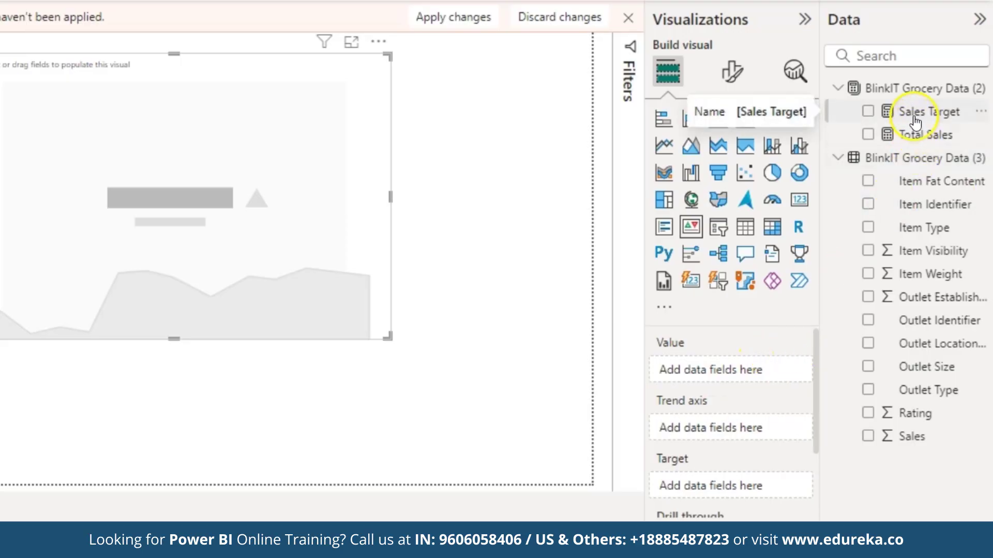
{"action": "left_click_drag", "start_coordinate": [911, 135], "coordinate": [726, 377]}
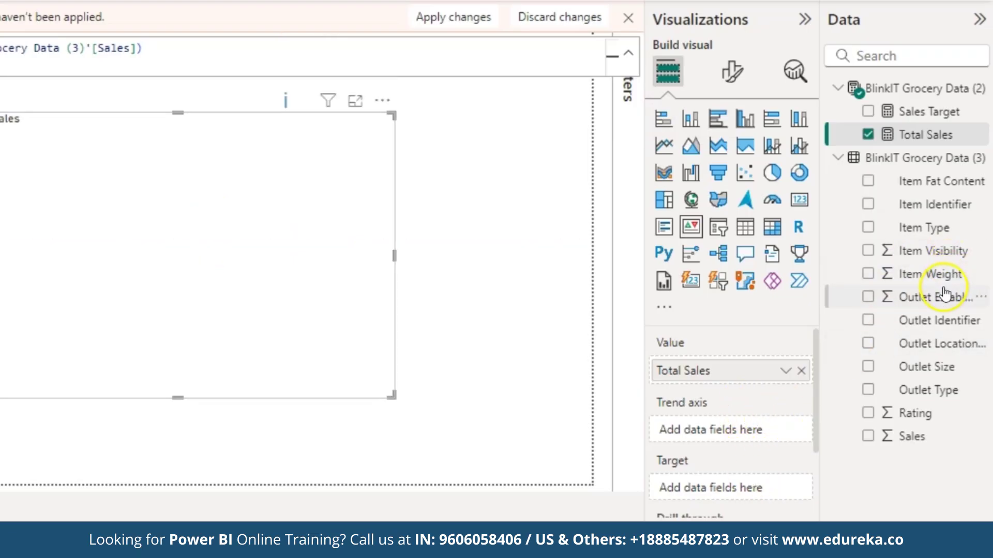
{"action": "left_click_drag", "start_coordinate": [908, 296], "coordinate": [753, 429]}
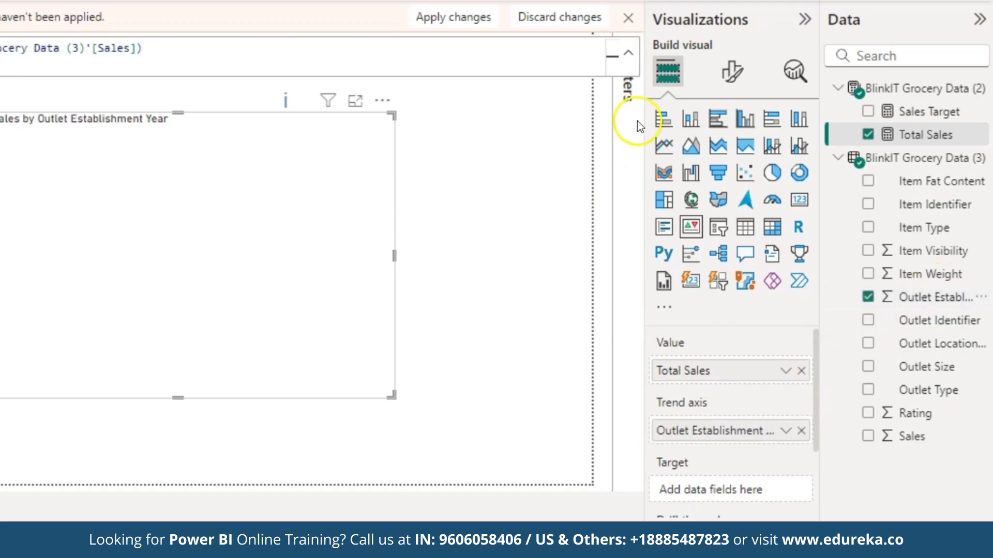
{"action": "left_click", "coordinate": [628, 52]}
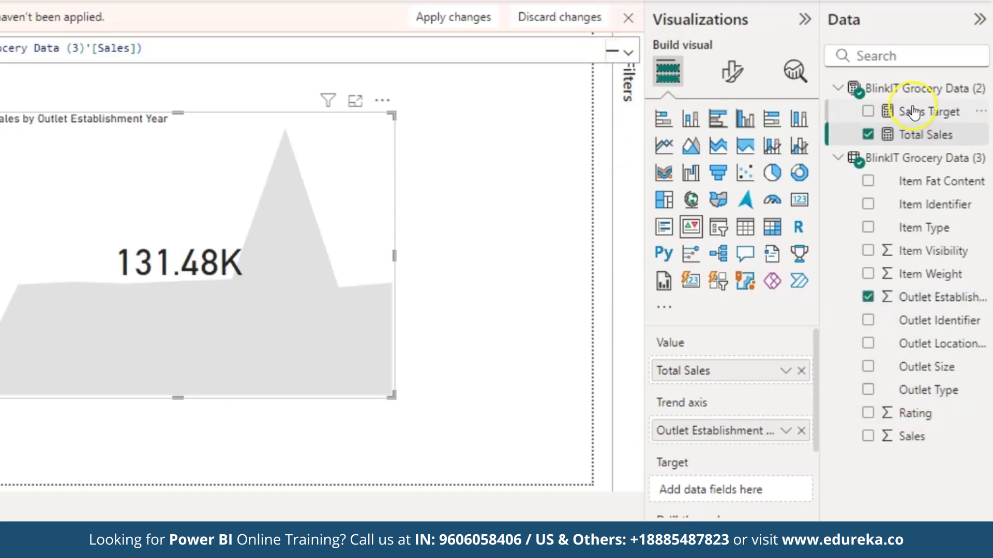
{"action": "left_click_drag", "start_coordinate": [914, 113], "coordinate": [743, 488]}
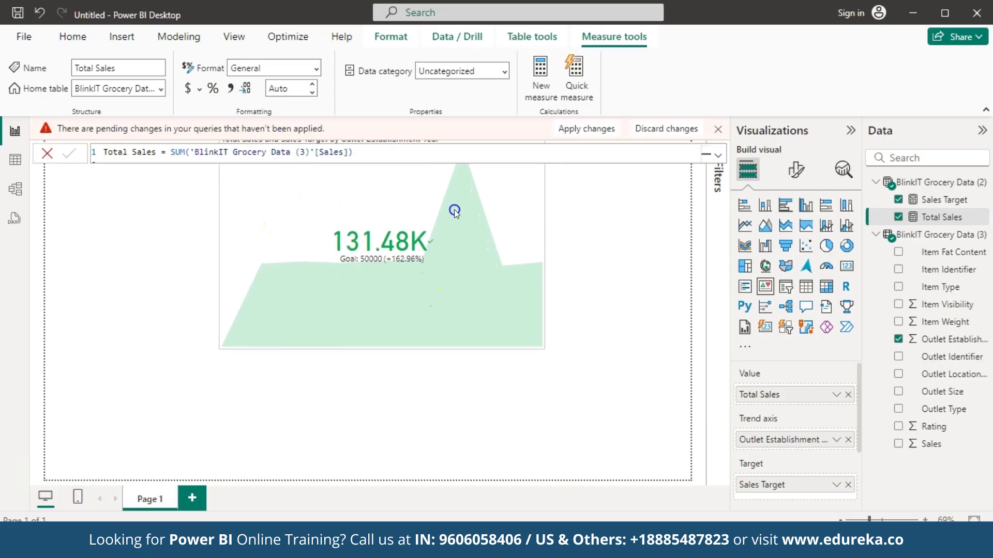
Step: Shrink the KPI visual, place it in the upper part of the report page and deselect it
{"action": "left_click", "coordinate": [455, 264]}
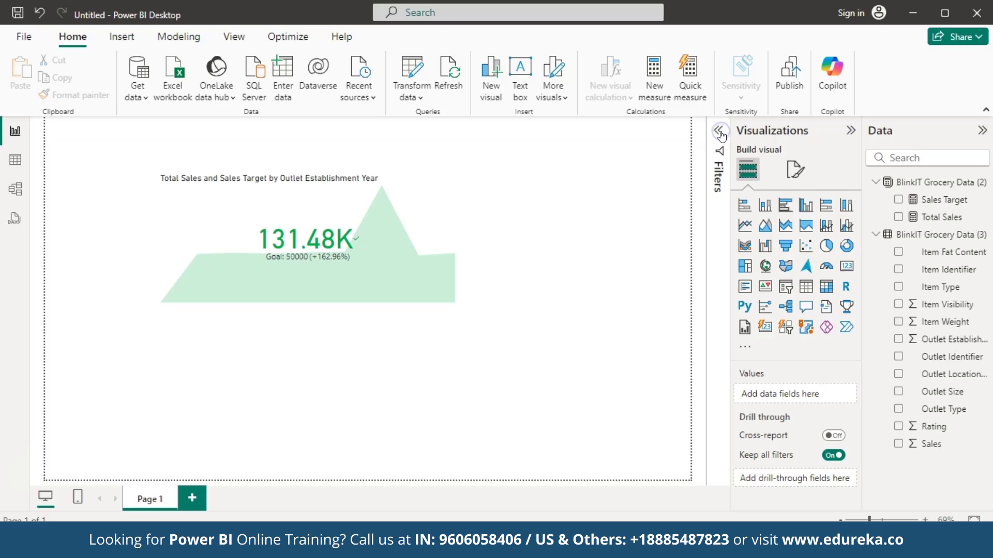
{"action": "left_click", "coordinate": [453, 307]}
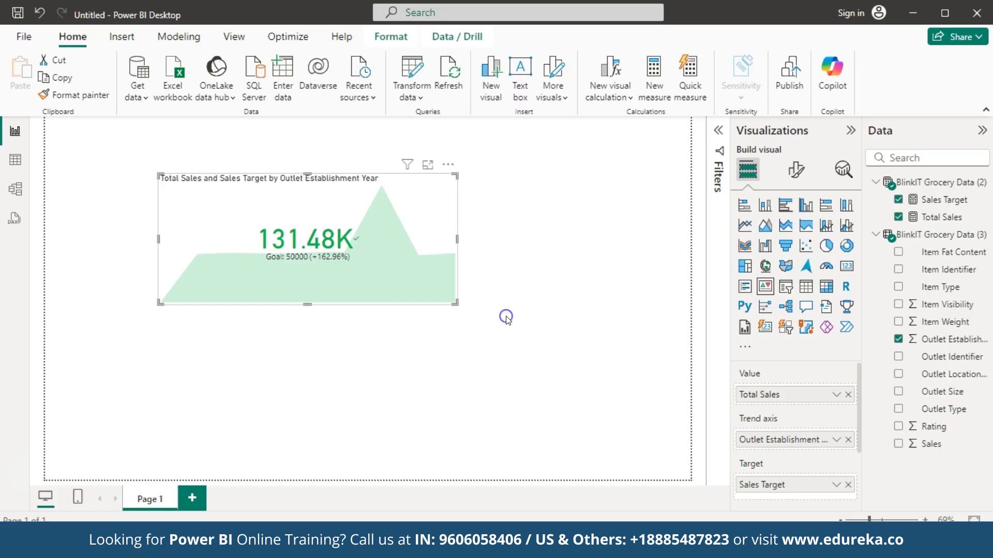
{"action": "left_click", "coordinate": [506, 316]}
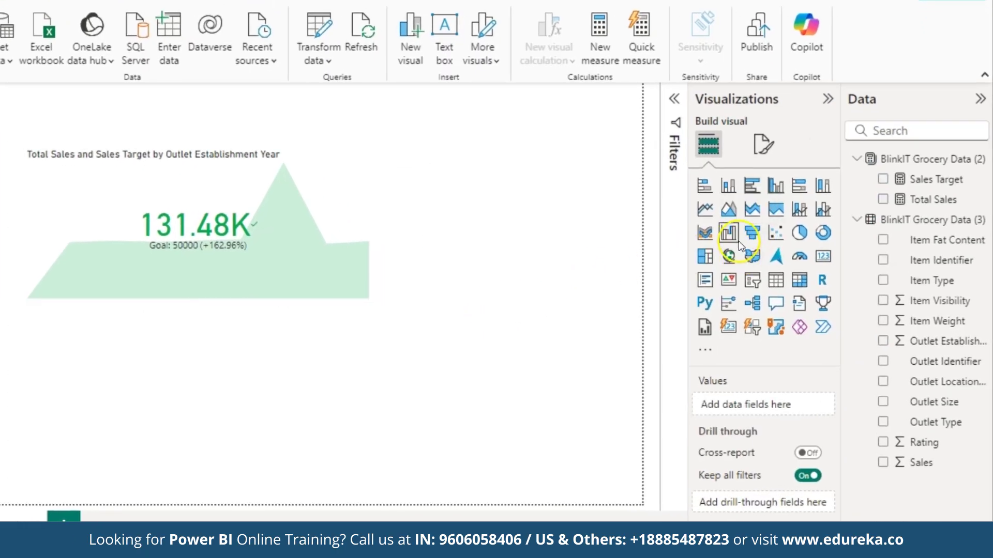
Step: Add an empty area chart, move it below the KPI visual and widen it
{"action": "left_click", "coordinate": [730, 213]}
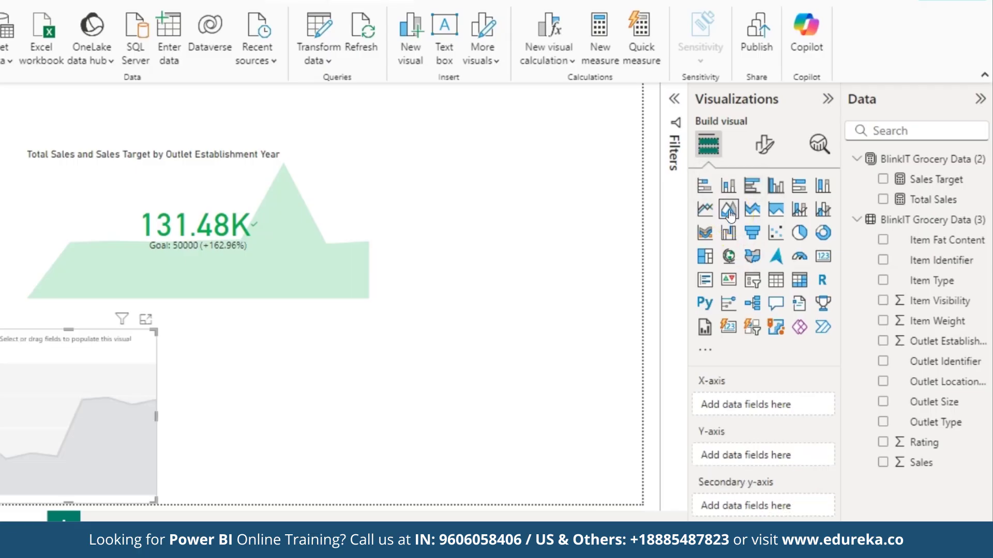
{"action": "left_click_drag", "start_coordinate": [48, 449], "coordinate": [113, 429]}
{"action": "left_click_drag", "start_coordinate": [222, 484], "coordinate": [434, 480]}
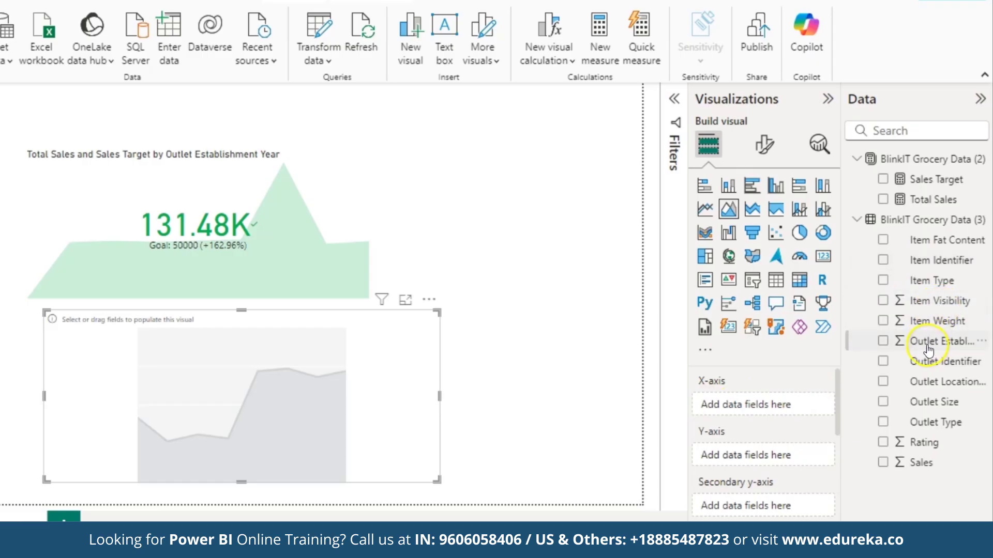
Step: Plot Outlet Establishment Year on the area chart's X-axis and Total Sales on its secondary y-axis
{"action": "left_click_drag", "start_coordinate": [928, 350], "coordinate": [766, 412]}
{"action": "scroll", "coordinate": [778, 457], "scroll_direction": "down", "scroll_amount": 1}
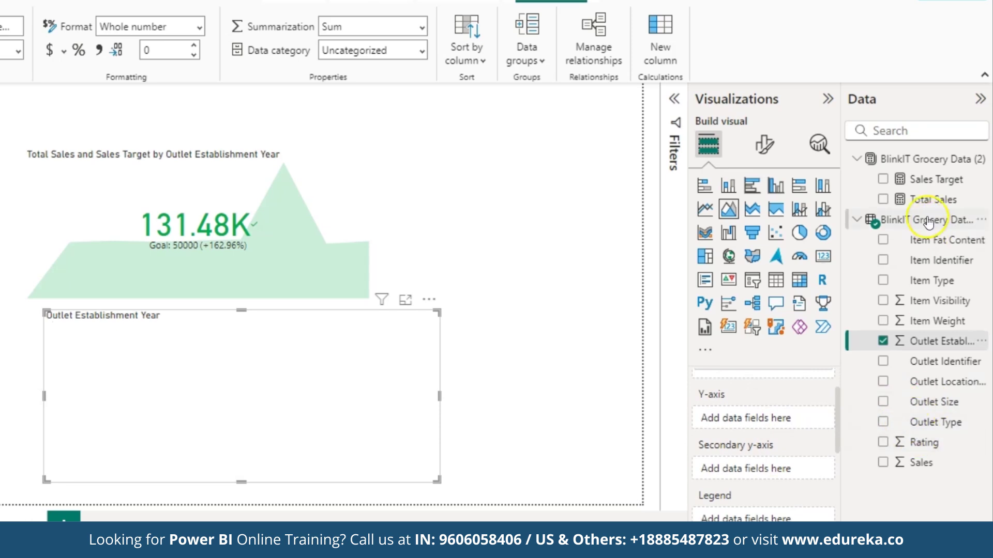
{"action": "left_click_drag", "start_coordinate": [902, 199], "coordinate": [751, 470]}
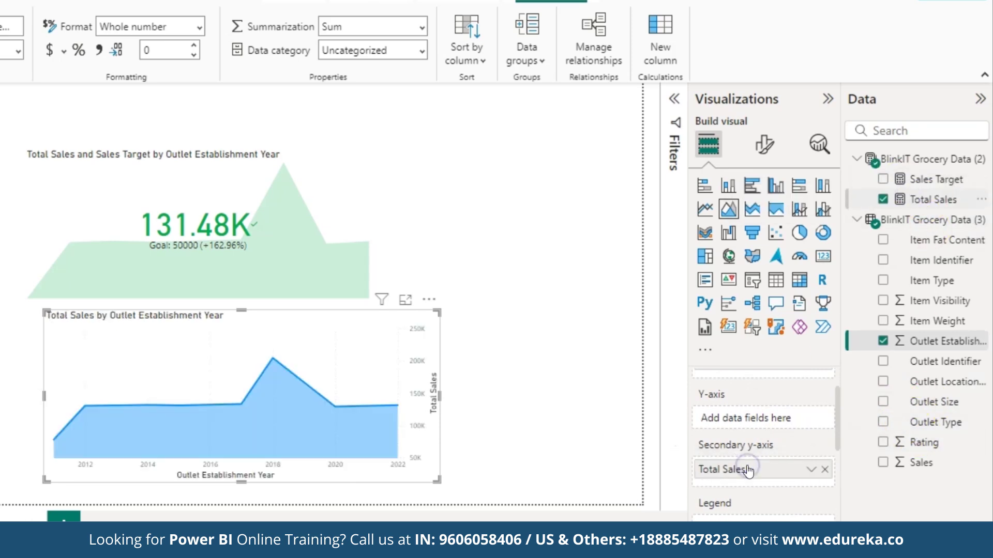
Step: Shrink the area chart to roughly the KPI visual's width and compare its yearly sales with the KPI's value and goal
{"action": "mouse_move", "coordinate": [394, 483]}
{"action": "left_mouse_down"}
{"action": "mouse_move", "coordinate": [371, 478]}
{"action": "mouse_move", "coordinate": [397, 474]}
{"action": "mouse_move", "coordinate": [380, 472]}
{"action": "left_mouse_up"}
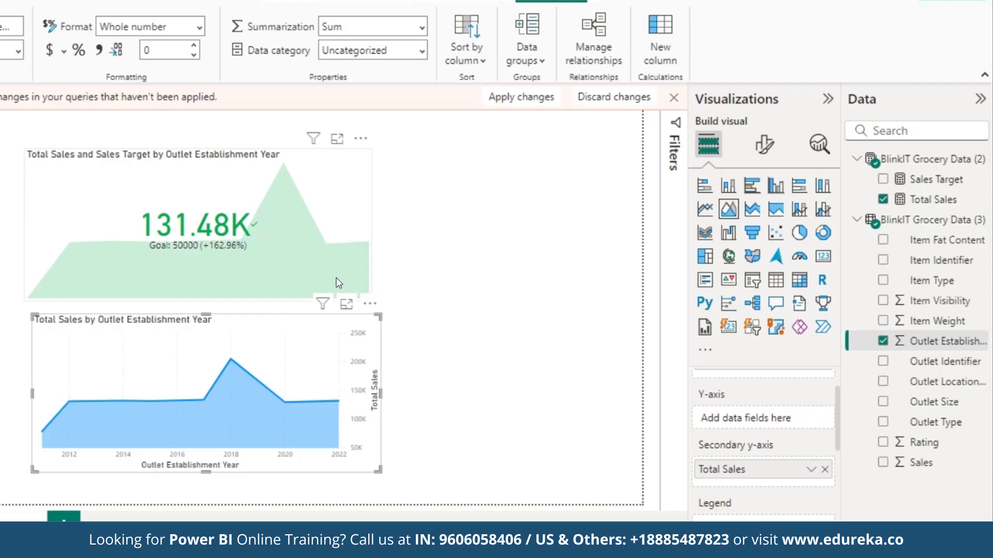
{"action": "left_click", "coordinate": [115, 458]}
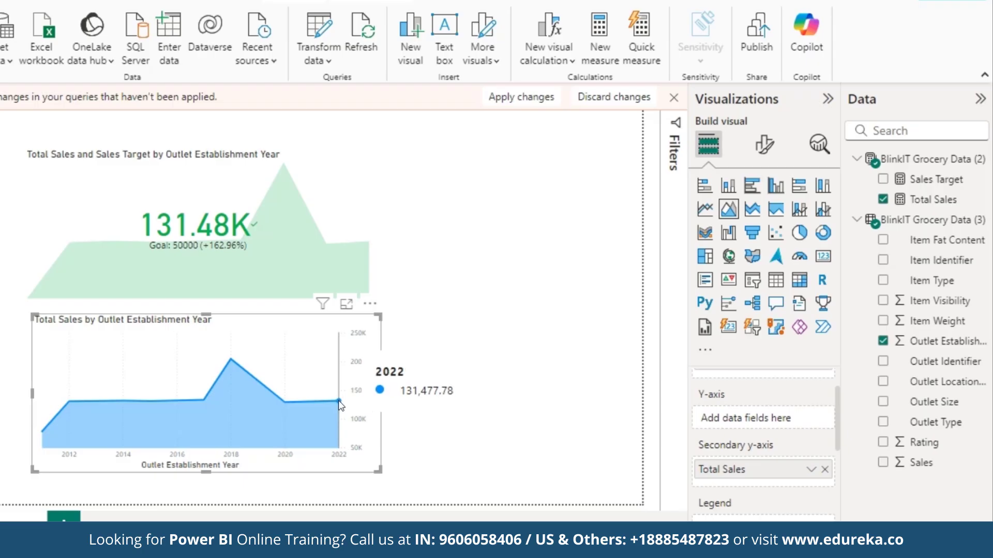
{"action": "left_click", "coordinate": [334, 243]}
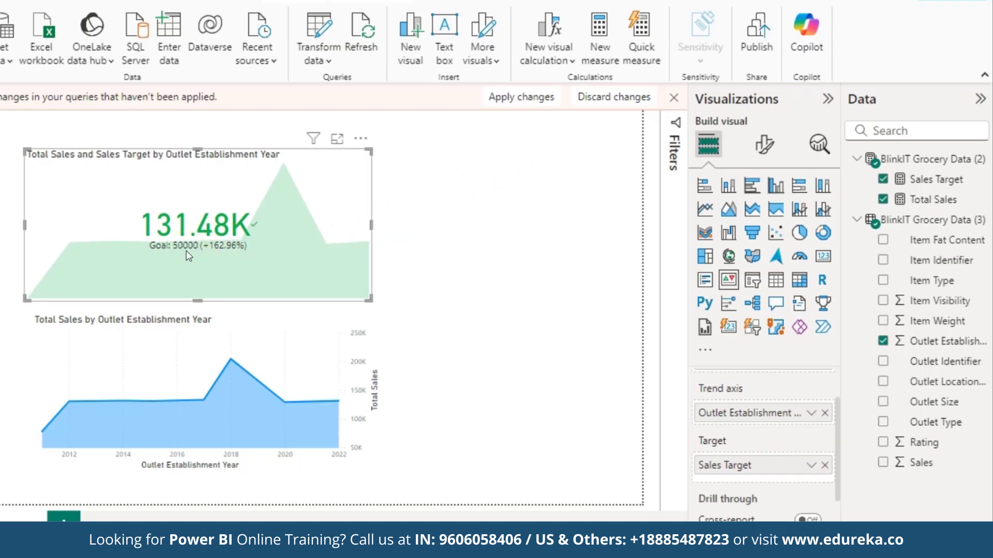
Step: Add a slicer beside the KPI visual and area chart, and assign Outlet Establishment Year as its field
{"action": "left_click", "coordinate": [208, 257]}
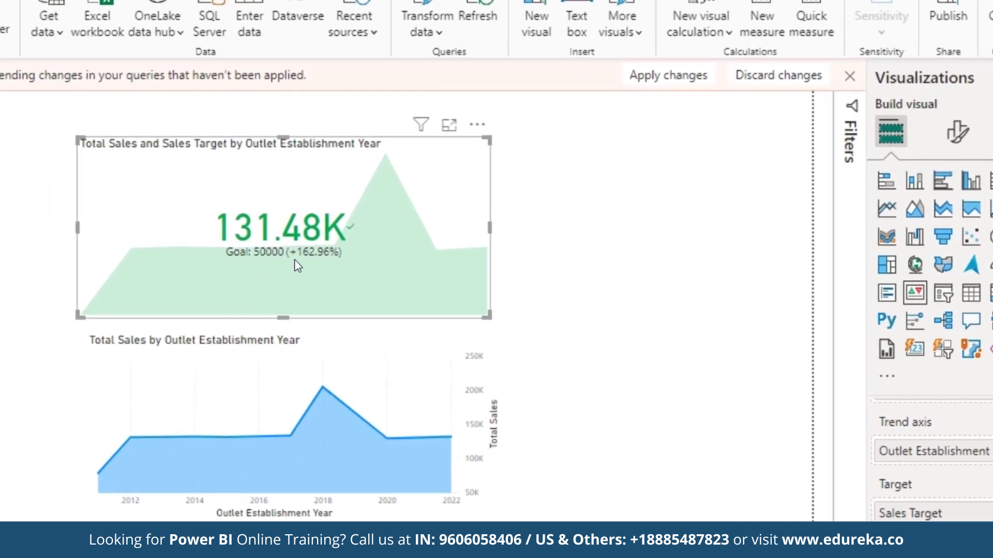
{"action": "left_click", "coordinate": [644, 397]}
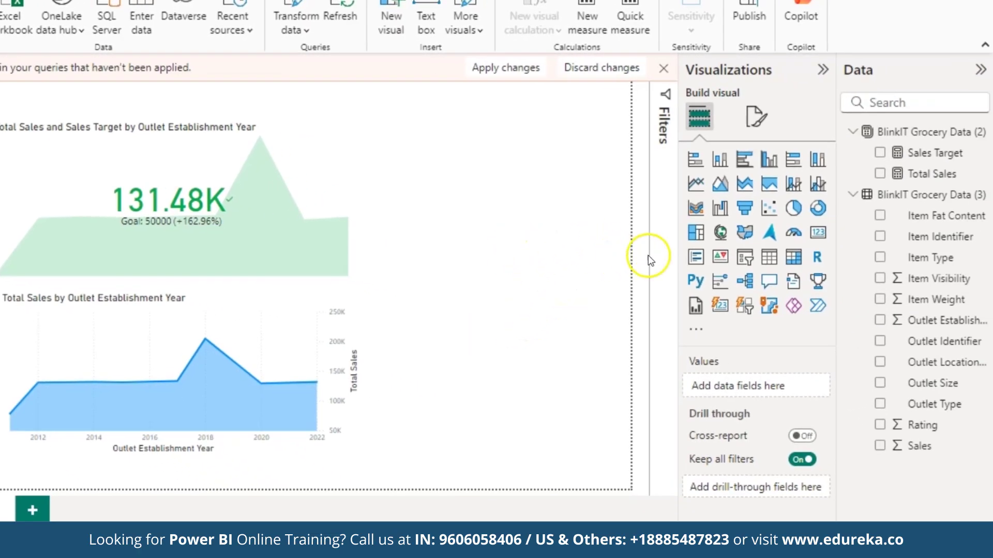
{"action": "left_click", "coordinate": [743, 261]}
{"action": "left_click_drag", "start_coordinate": [7, 402], "coordinate": [498, 261]}
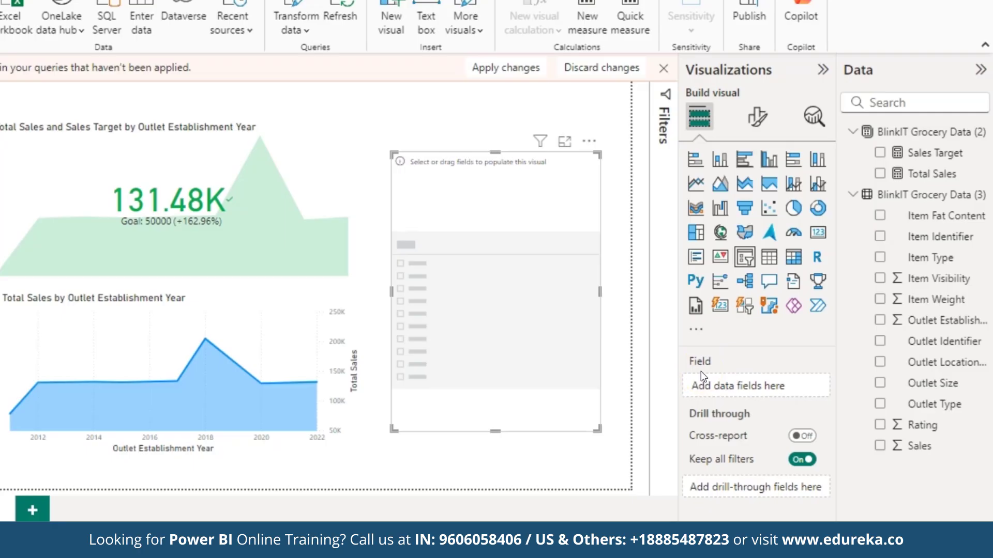
{"action": "left_click_drag", "start_coordinate": [910, 383], "coordinate": [715, 372]}
{"action": "left_click_drag", "start_coordinate": [934, 328], "coordinate": [772, 386]}
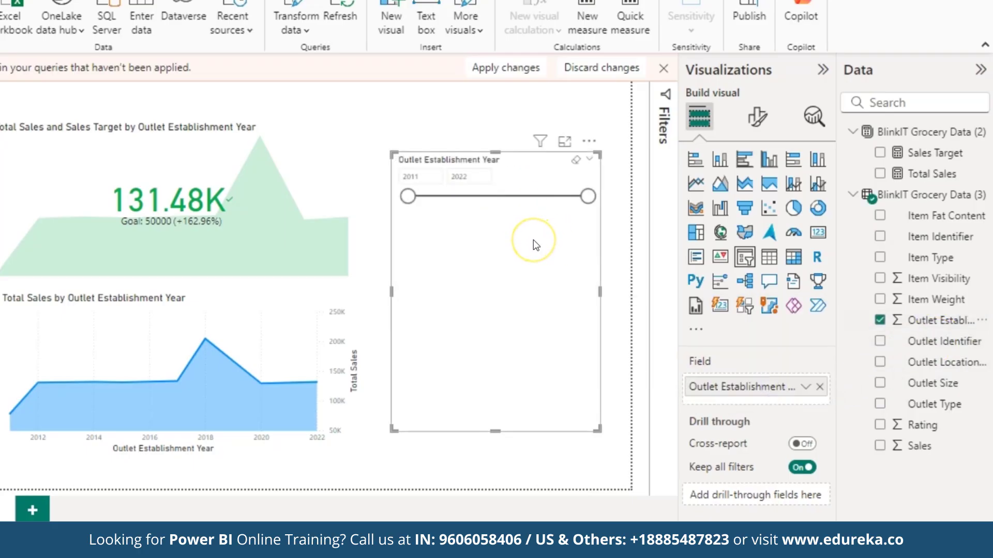
Step: Change the Outlet Establishment Year slicer's style to Vertical list
{"action": "left_click", "coordinate": [758, 120]}
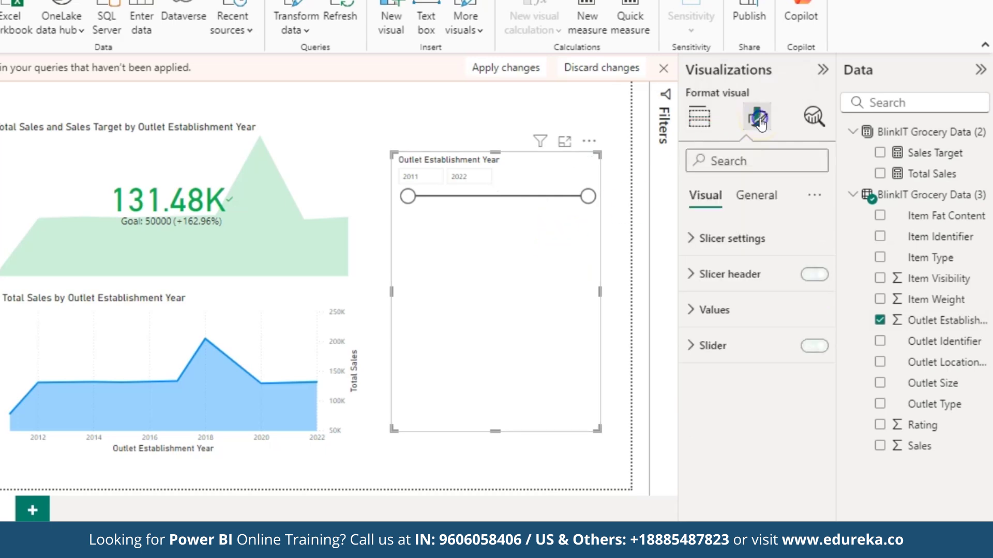
{"action": "left_click", "coordinate": [711, 243]}
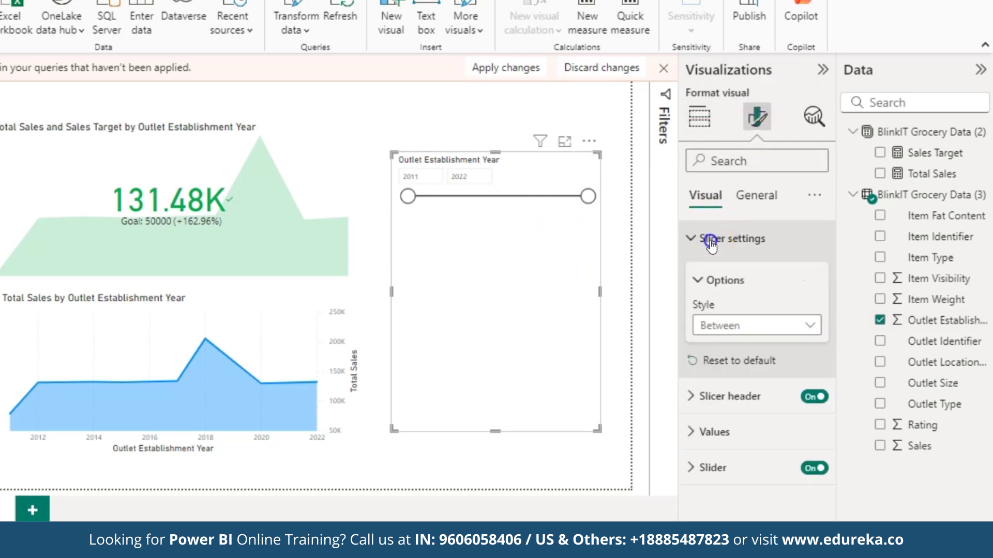
{"action": "left_click", "coordinate": [810, 326]}
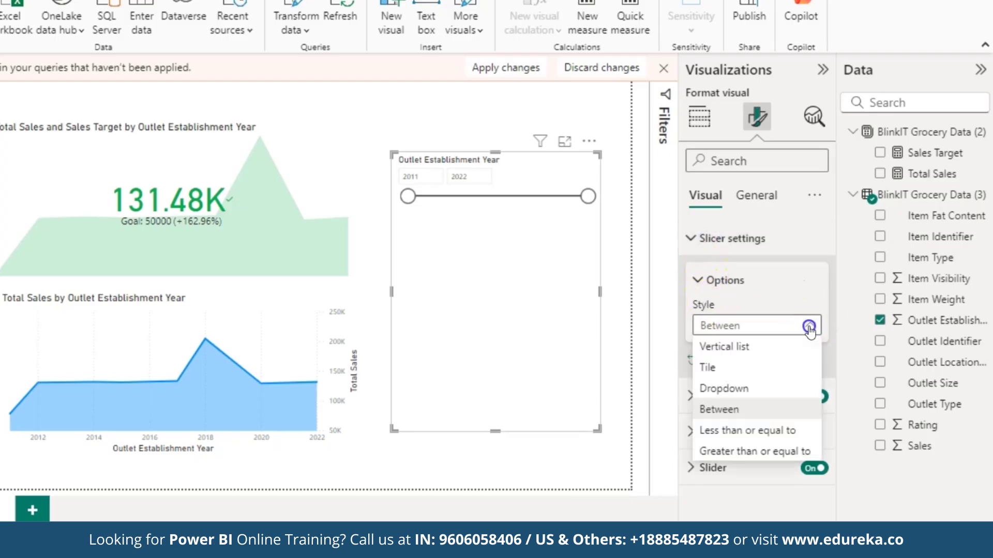
{"action": "left_click", "coordinate": [773, 352]}
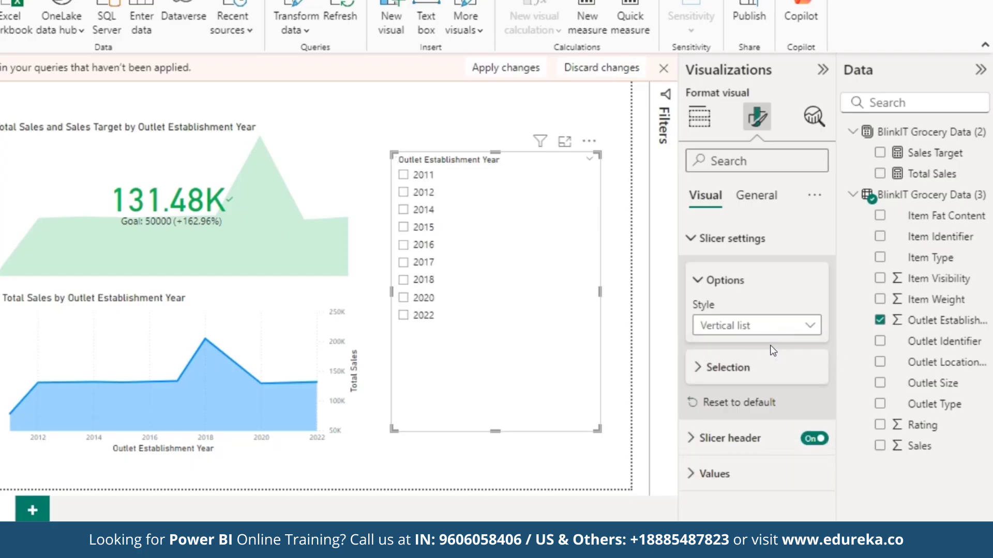
Step: Turn off multi-select with Ctrl for the year slicer and select 2012 and 2014 in it
{"action": "left_click", "coordinate": [701, 376]}
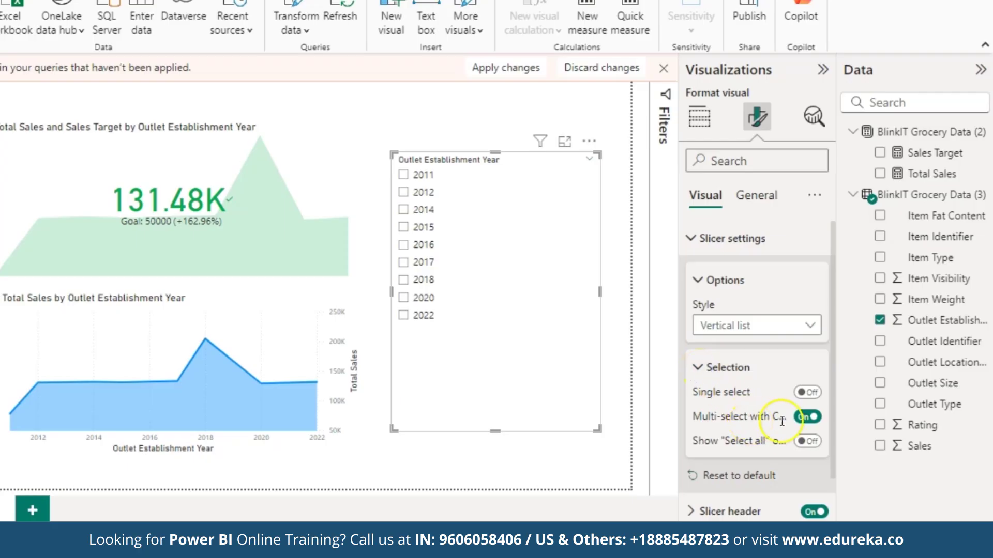
{"action": "left_click", "coordinate": [809, 419]}
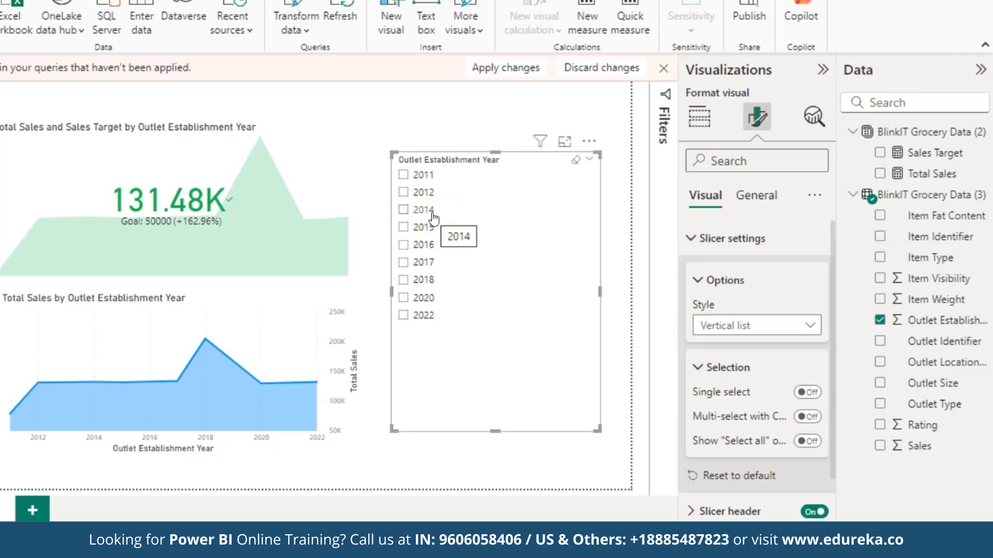
{"action": "left_click", "coordinate": [403, 192]}
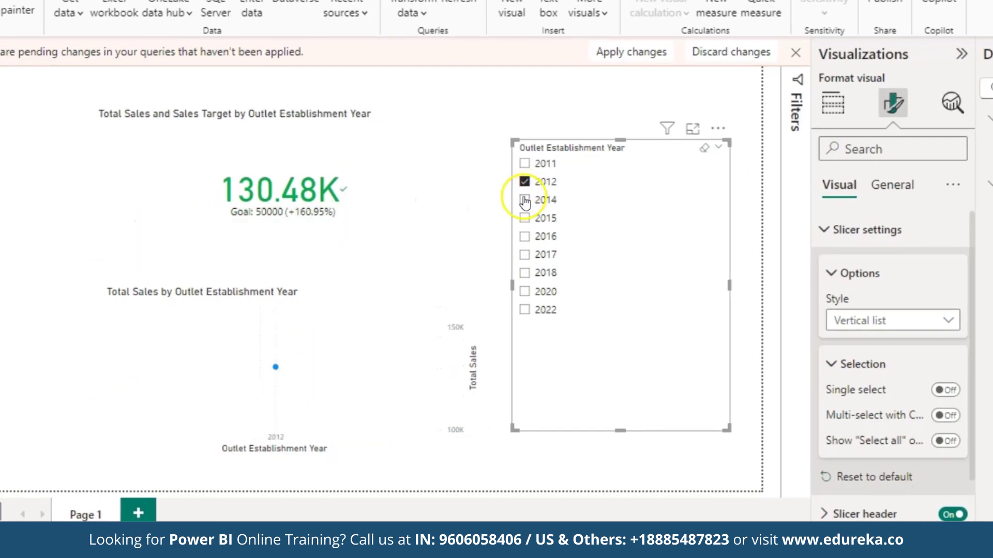
{"action": "left_click", "coordinate": [524, 203]}
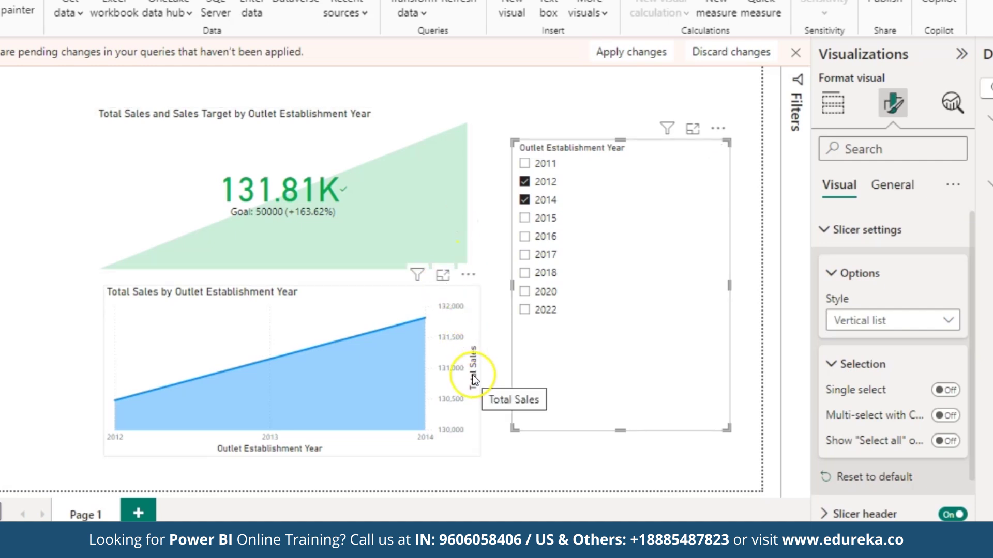
Step: Give the KPI visual a black border with 3 px rounded corners and a width of 2 px
{"action": "left_click", "coordinate": [436, 206]}
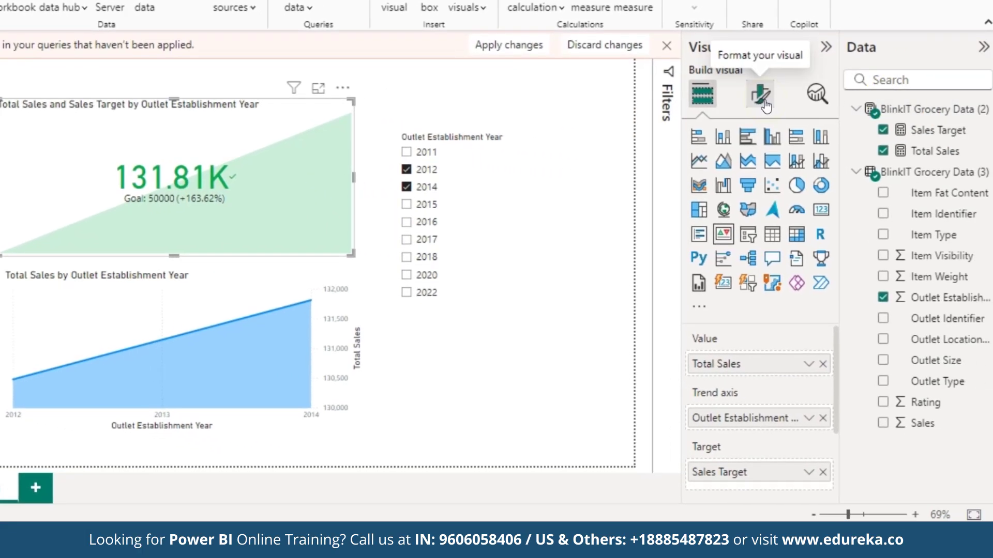
{"action": "left_click", "coordinate": [765, 106]}
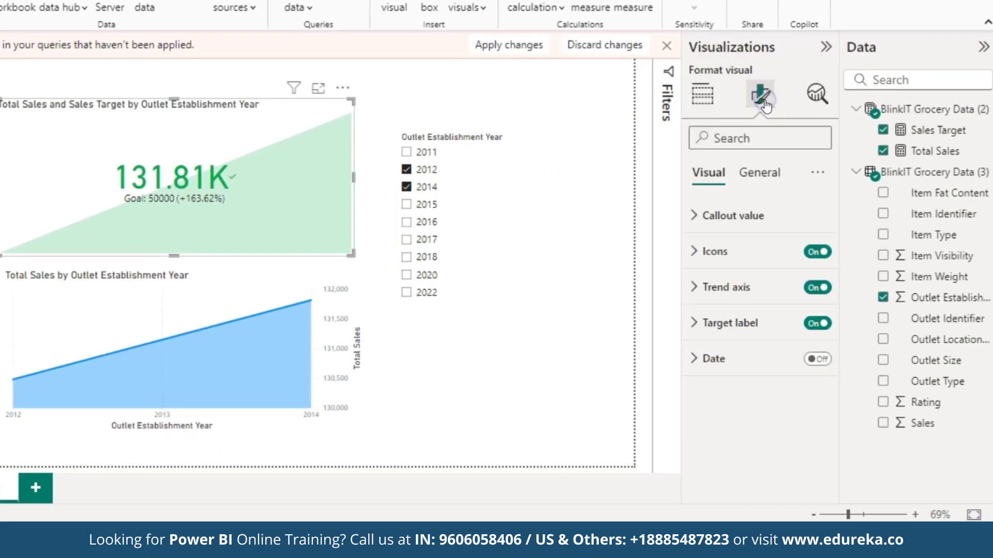
{"action": "left_click", "coordinate": [760, 174]}
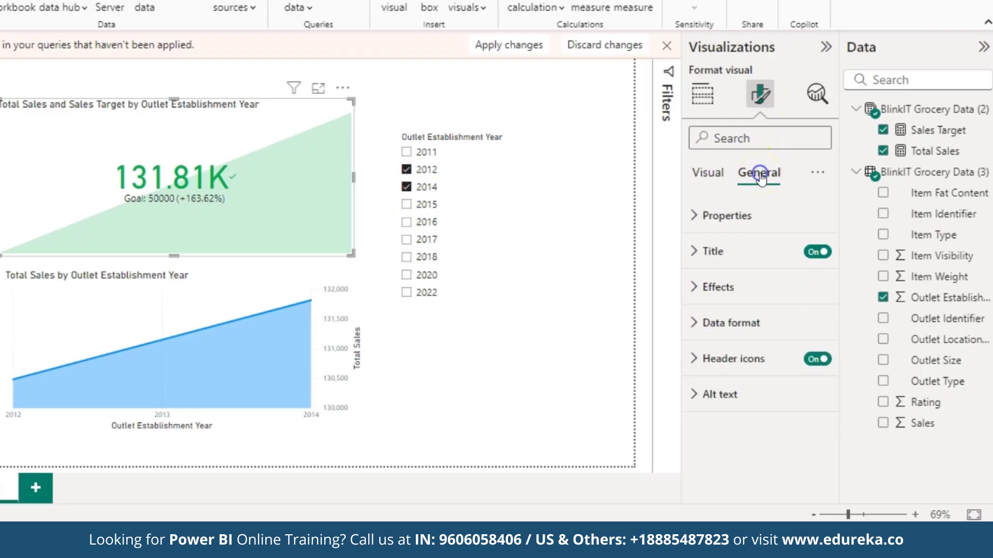
{"action": "left_click", "coordinate": [716, 289]}
{"action": "scroll", "coordinate": [724, 331], "scroll_direction": "down", "scroll_amount": 5}
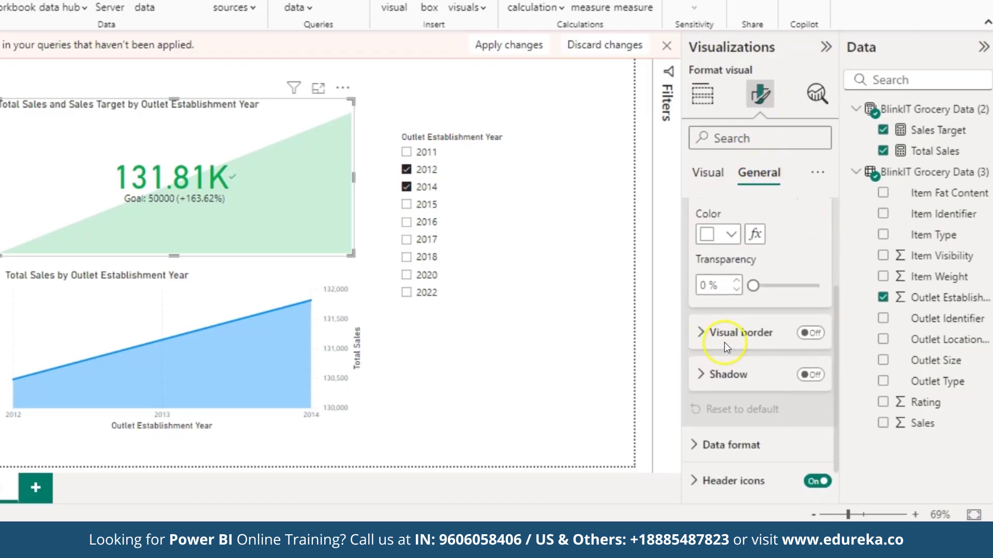
{"action": "left_click", "coordinate": [808, 333]}
{"action": "left_click", "coordinate": [745, 333]}
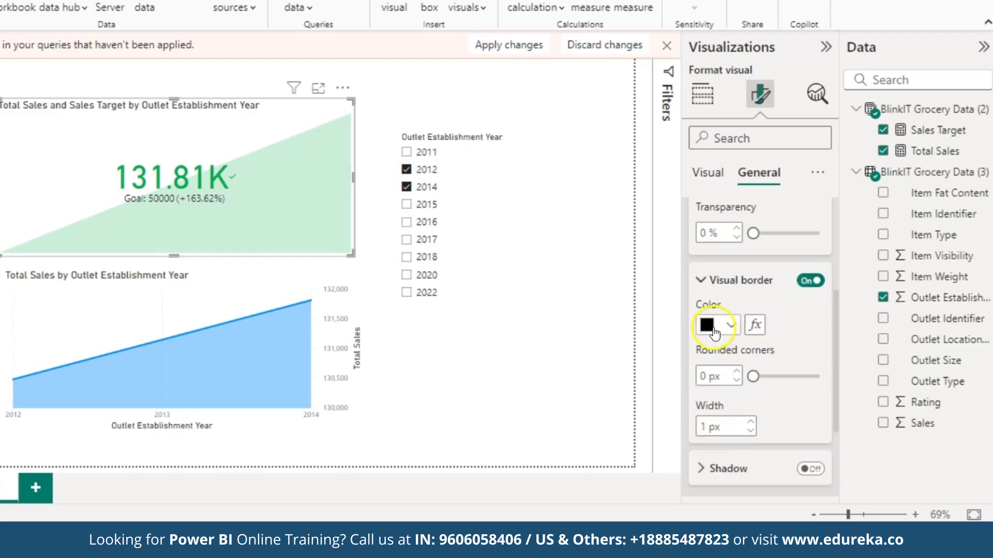
{"action": "left_click_drag", "start_coordinate": [752, 376], "coordinate": [760, 377]}
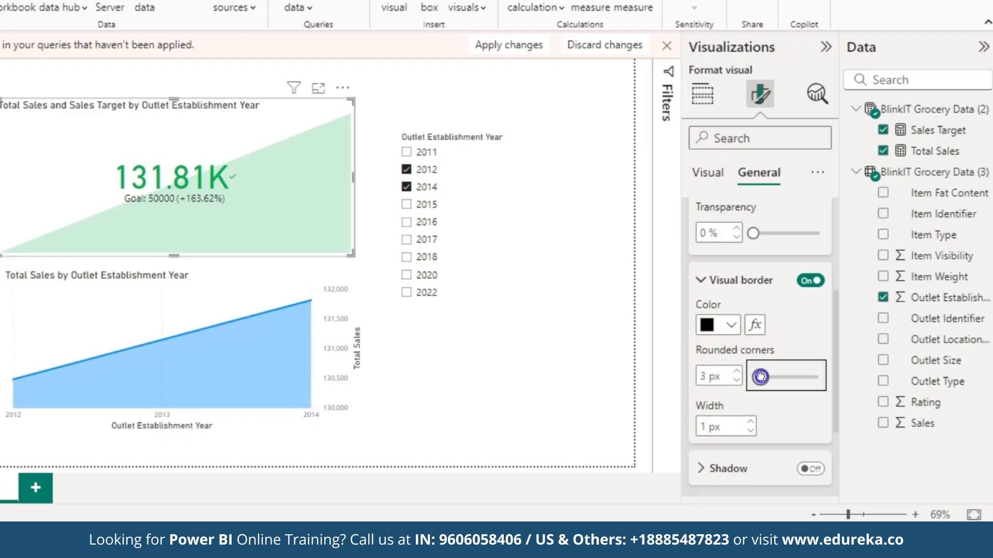
{"action": "left_click", "coordinate": [751, 422]}
Step: Turn on the shadow effect for the KPI visual and deselect it
{"action": "scroll", "coordinate": [755, 413], "scroll_direction": "down", "scroll_amount": 1}
{"action": "left_click", "coordinate": [723, 444]}
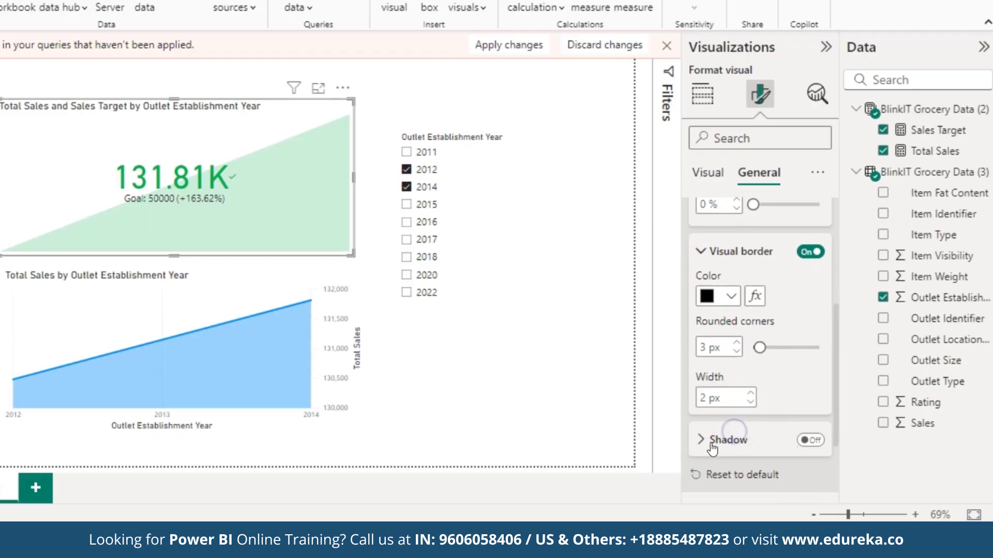
{"action": "left_click", "coordinate": [567, 324]}
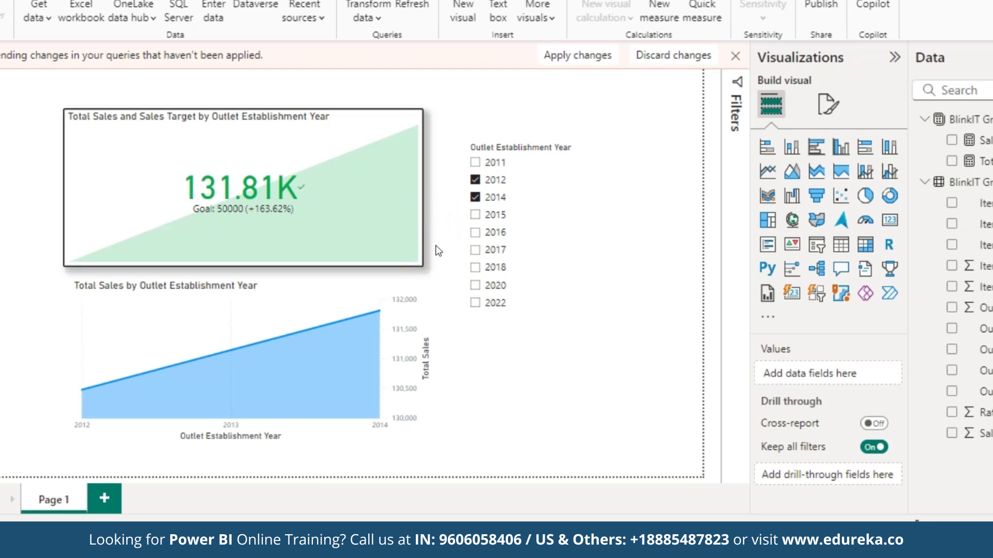
Step: Copy the KPI visual's border and shadow formatting to the area chart with Format painter
{"action": "left_click", "coordinate": [414, 251]}
{"action": "left_click", "coordinate": [408, 236]}
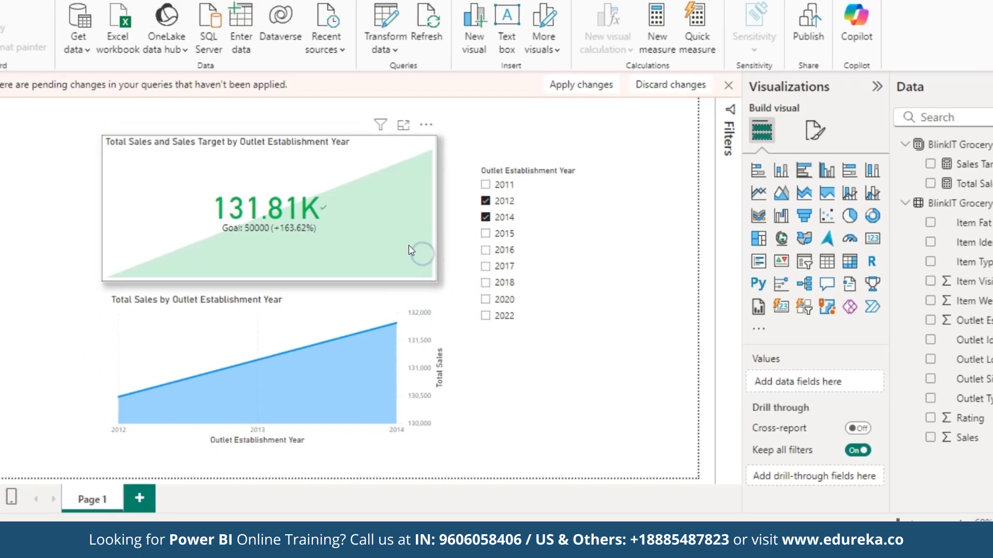
{"action": "left_click", "coordinate": [0, 19]}
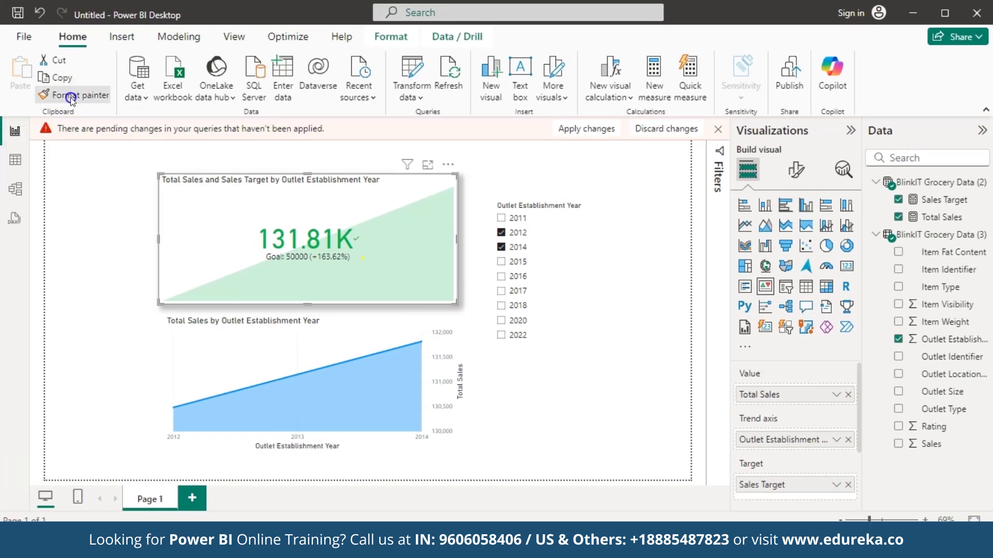
{"action": "left_click", "coordinate": [71, 97]}
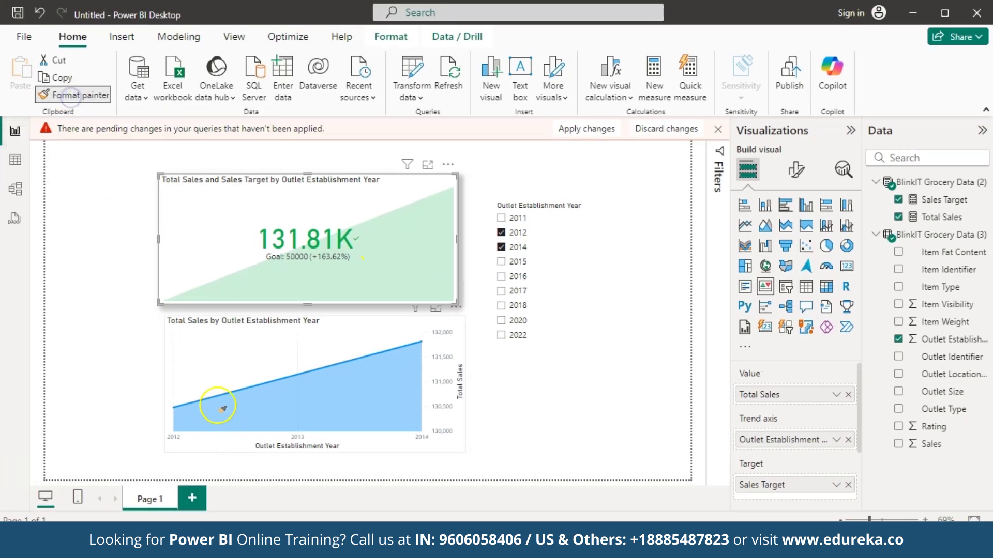
{"action": "left_click", "coordinate": [199, 356]}
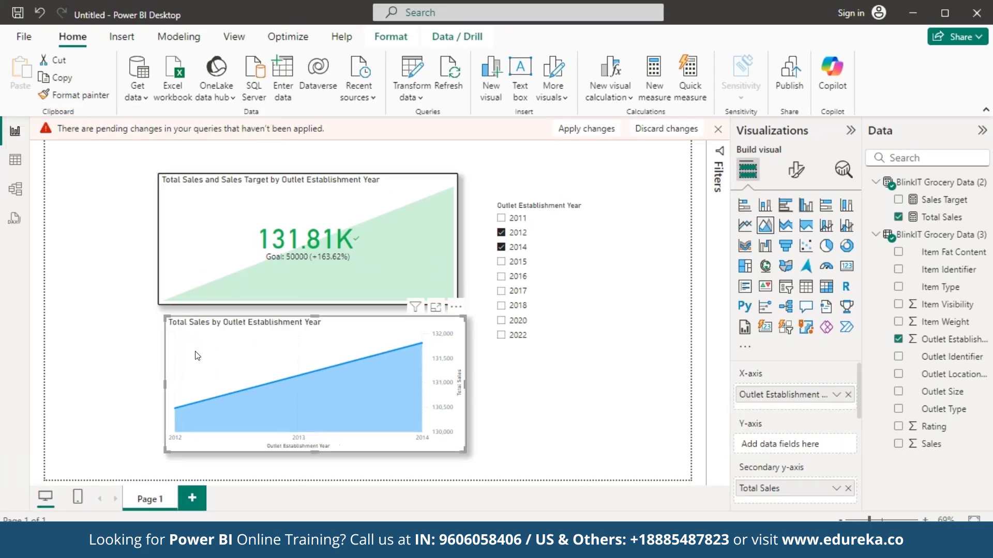
Step: Copy the KPI visual's formatting to the Outlet Establishment Year slicer with Format painter
{"action": "left_click", "coordinate": [186, 287]}
{"action": "left_click", "coordinate": [73, 95]}
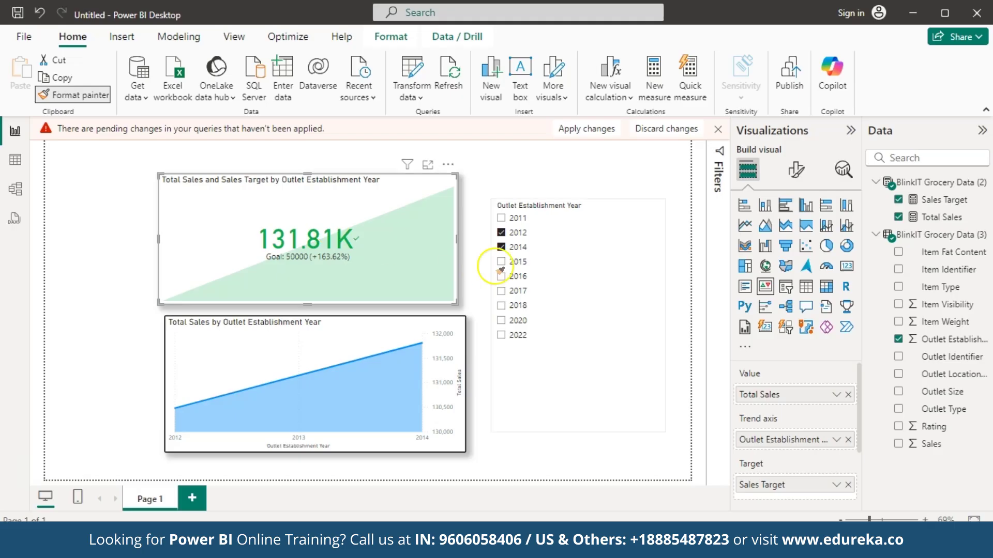
{"action": "left_click", "coordinate": [569, 290]}
Step: Shrink the year slicer to fit its list, move it slightly down beside the charts and deselect it
{"action": "mouse_move", "coordinate": [664, 432]}
{"action": "left_mouse_down"}
{"action": "mouse_move", "coordinate": [650, 408]}
{"action": "mouse_move", "coordinate": [651, 367]}
{"action": "left_mouse_up"}
{"action": "left_click_drag", "start_coordinate": [543, 311], "coordinate": [541, 326]}
{"action": "left_click", "coordinate": [81, 412]}
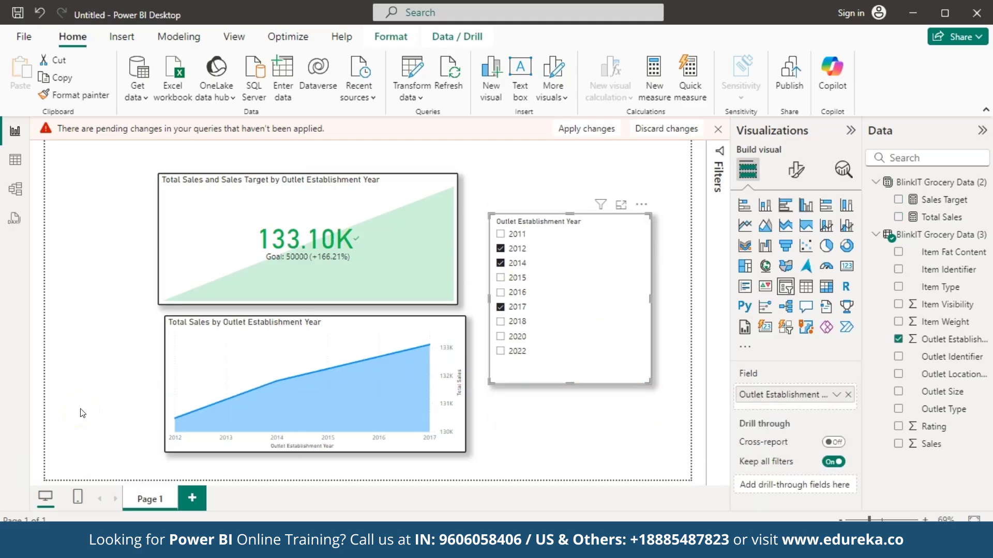